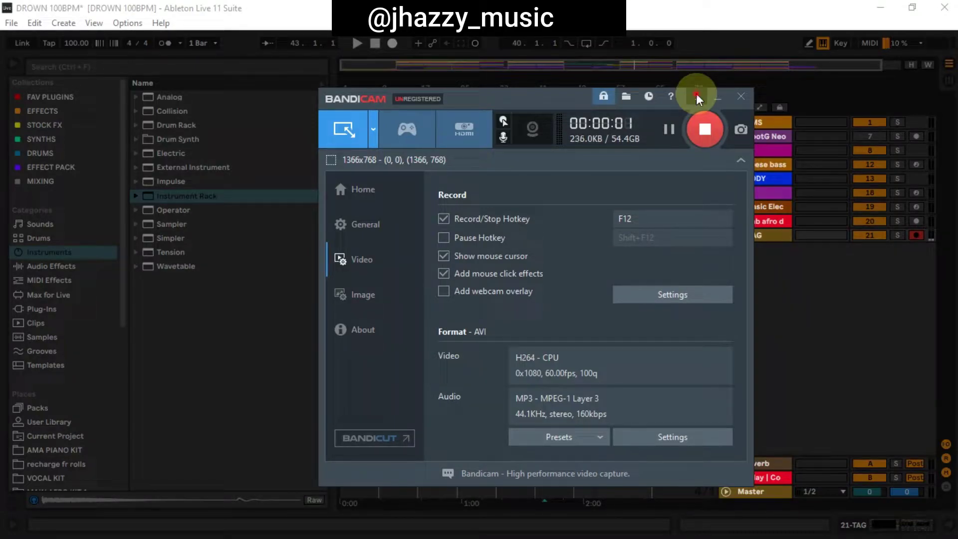
Step: Clear the screen recorder and the browser out of the way and fit the arrangement from bar 1 to about bar 39 in view
{"action": "left_click", "coordinate": [697, 98]}
{"action": "left_click", "coordinate": [377, 135]}
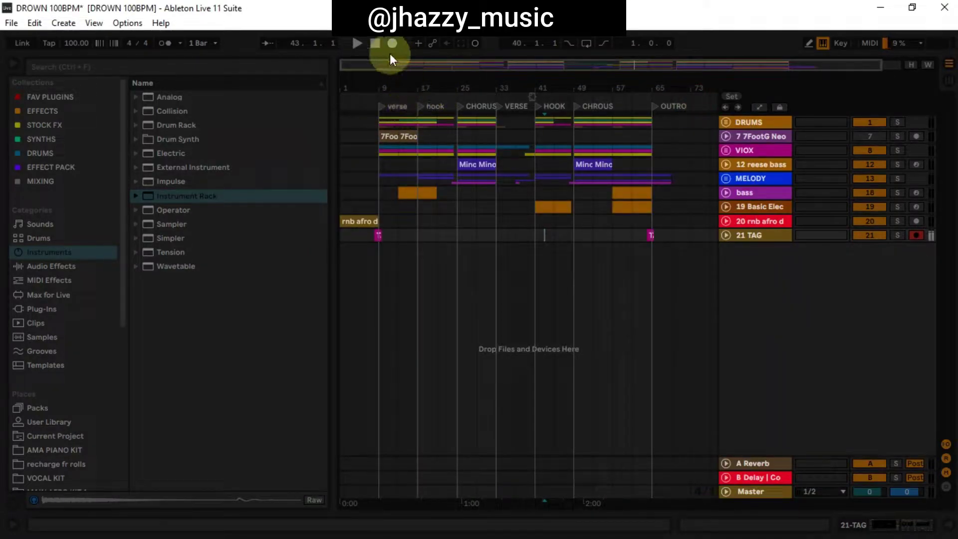
{"action": "left_click_drag", "start_coordinate": [370, 64], "coordinate": [465, 86]}
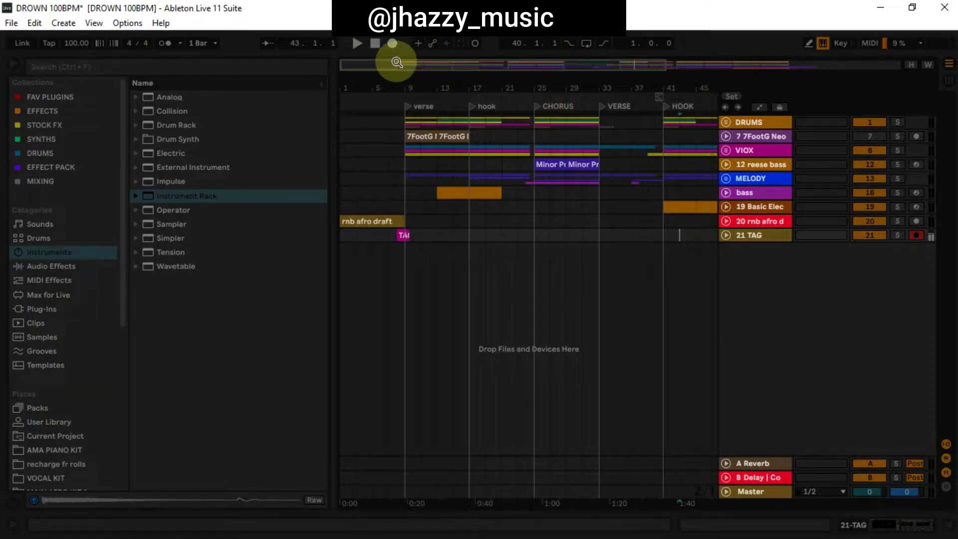
{"action": "left_click", "coordinate": [16, 60]}
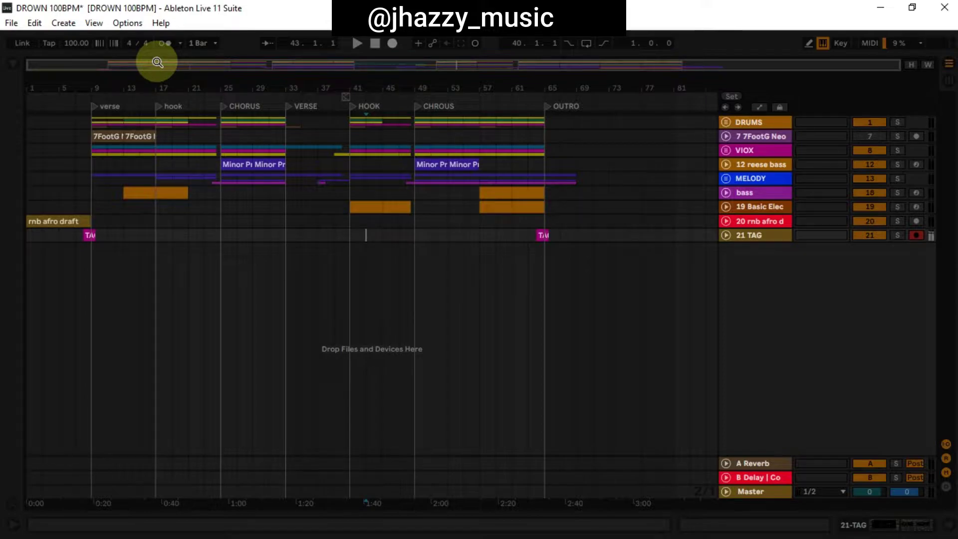
{"action": "left_click_drag", "start_coordinate": [158, 62], "coordinate": [27, 61]}
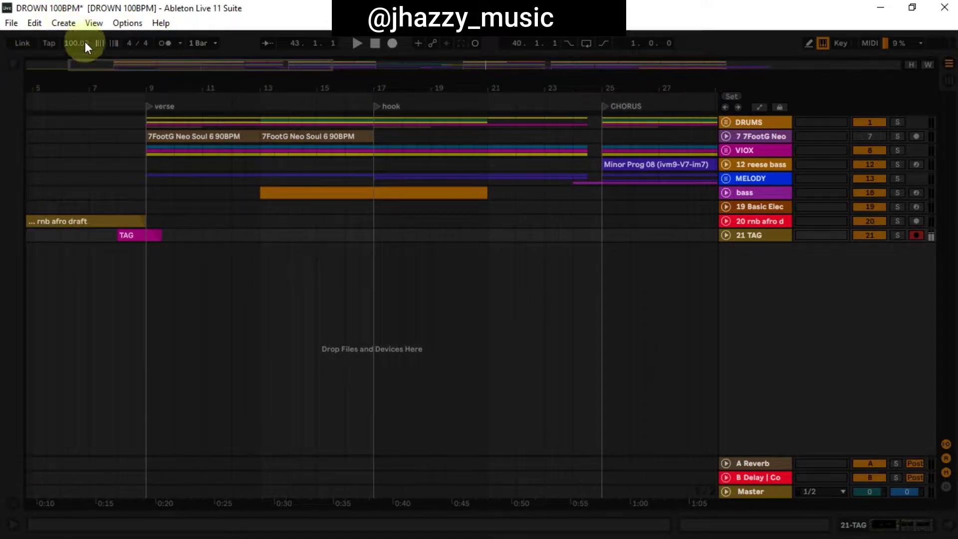
{"action": "left_click_drag", "start_coordinate": [101, 63], "coordinate": [177, 122]}
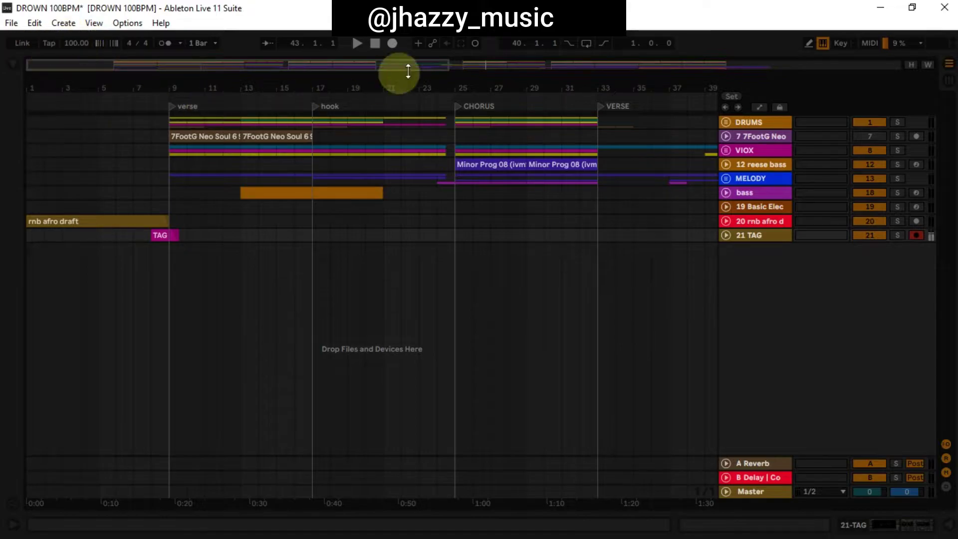
Step: Unfold the DRUMS, VIOX and MELODY group tracks to show the tracks inside them
{"action": "left_click", "coordinate": [729, 122]}
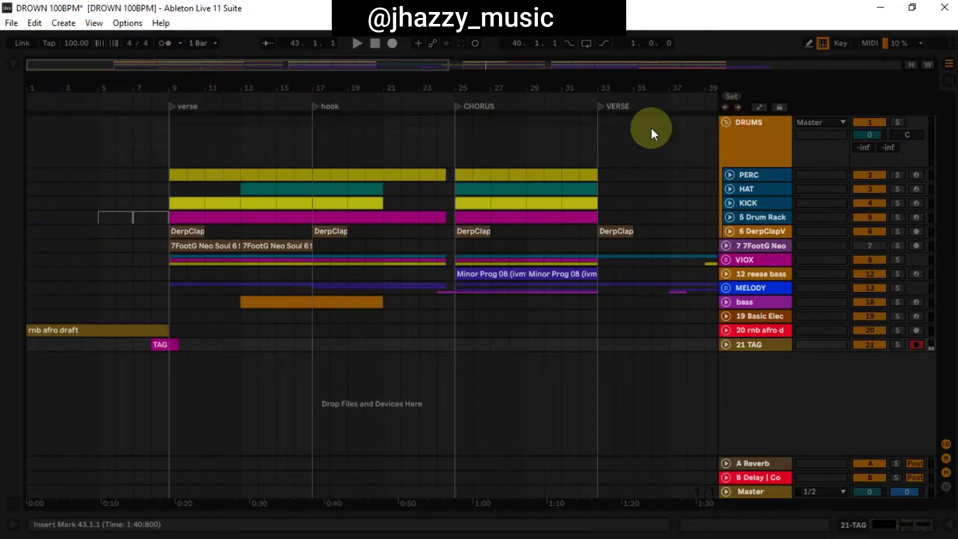
{"action": "left_click", "coordinate": [726, 260]}
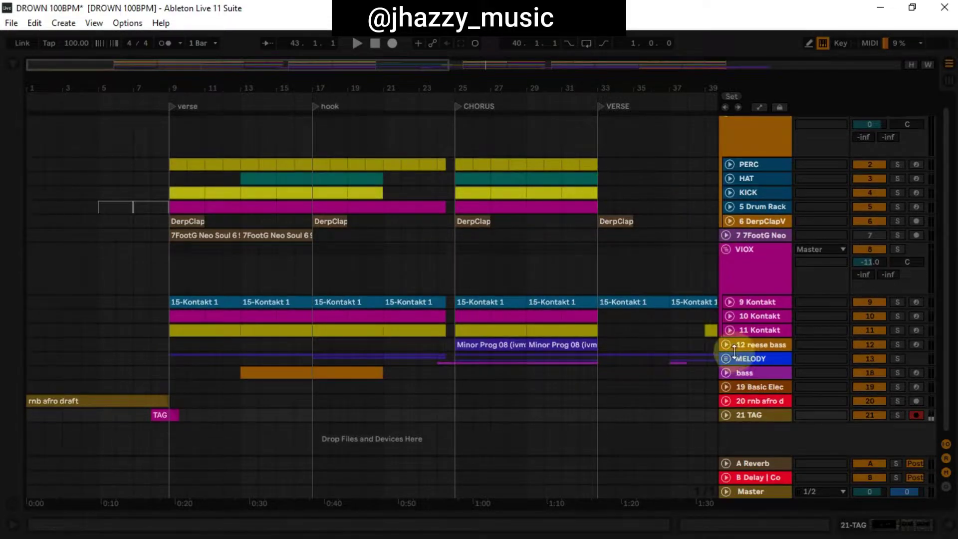
{"action": "left_click", "coordinate": [726, 359]}
{"action": "scroll", "coordinate": [645, 209], "scroll_direction": "down", "scroll_amount": 3}
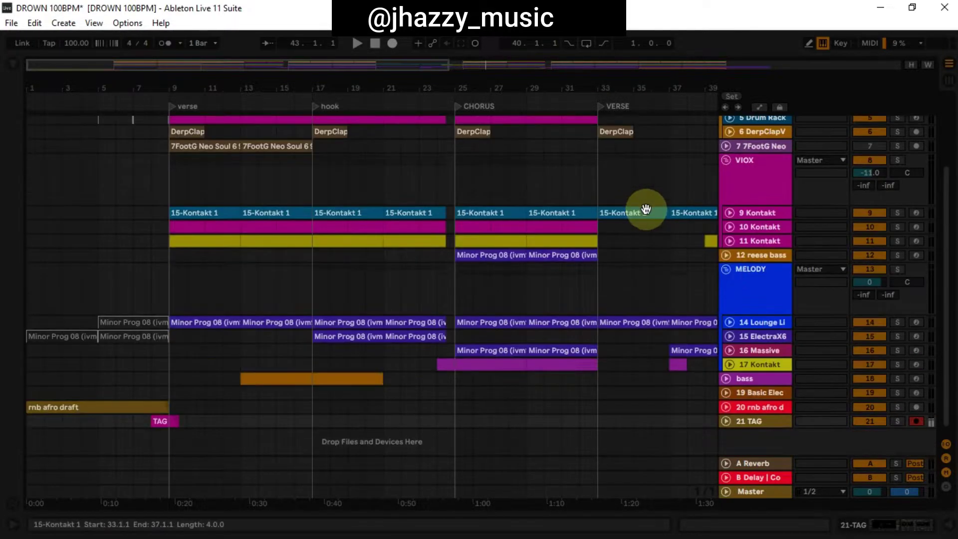
{"action": "scroll", "coordinate": [645, 207], "scroll_direction": "up", "scroll_amount": 4}
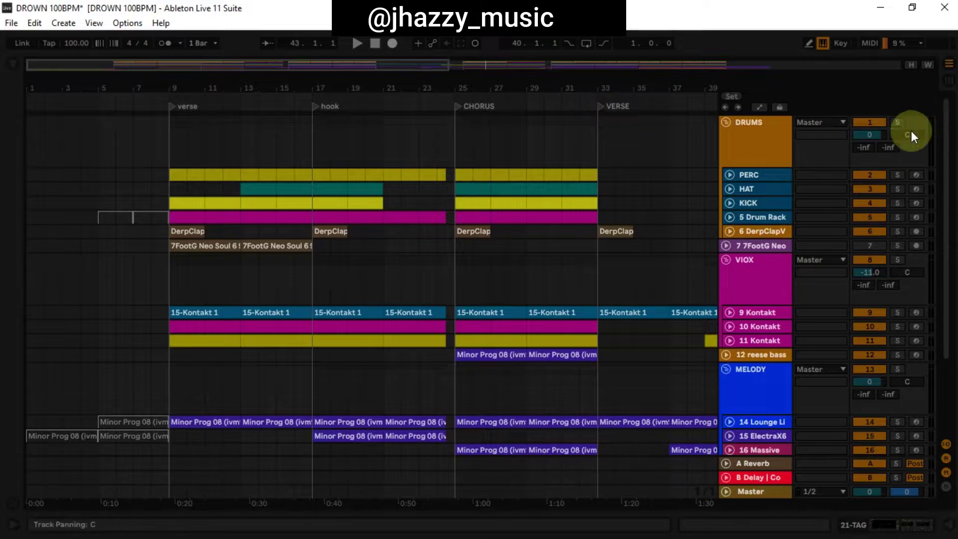
Step: Solo the DRUMS group and play the chorus section, bars 25 to 33, as a loop
{"action": "left_click", "coordinate": [897, 122]}
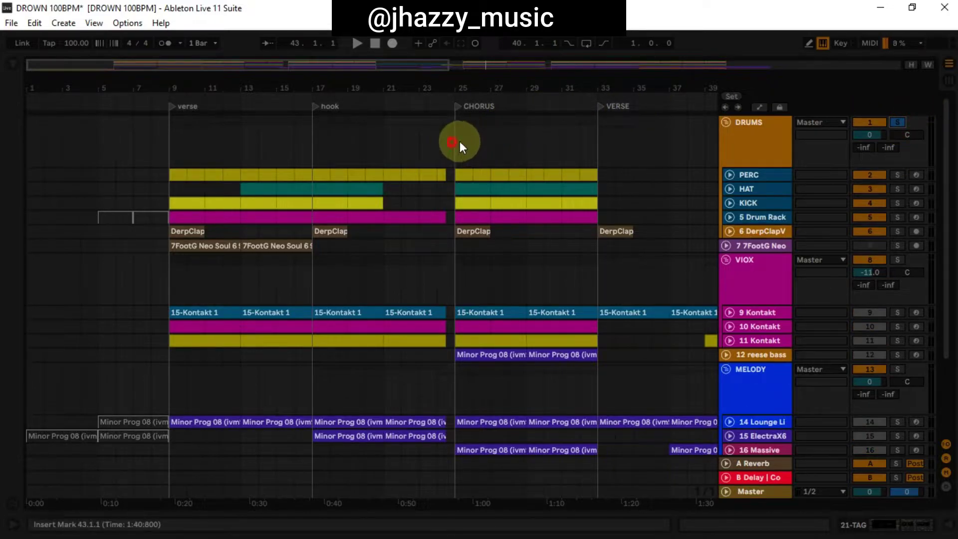
{"action": "left_click_drag", "start_coordinate": [459, 142], "coordinate": [596, 147]}
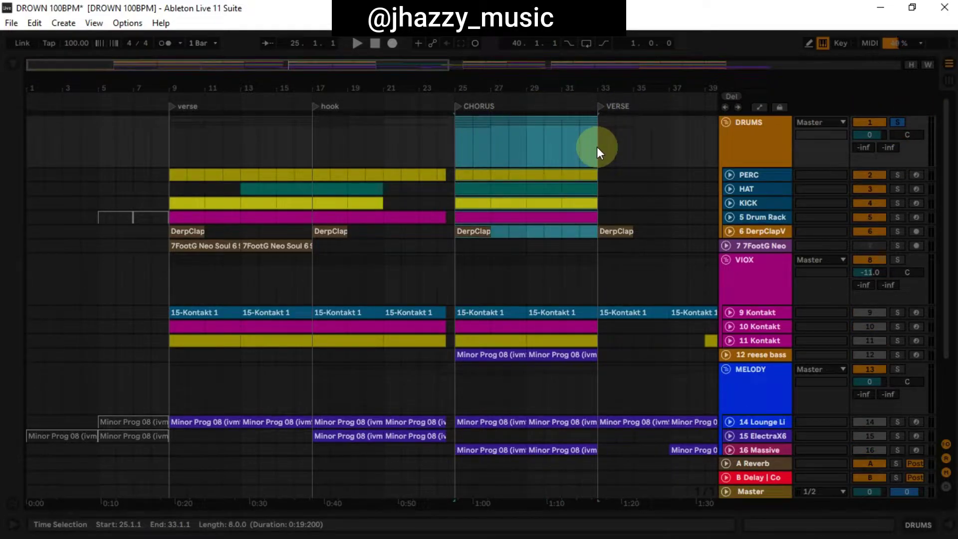
{"action": "key", "text": "ctrl+l"}
{"action": "key", "text": "space"}
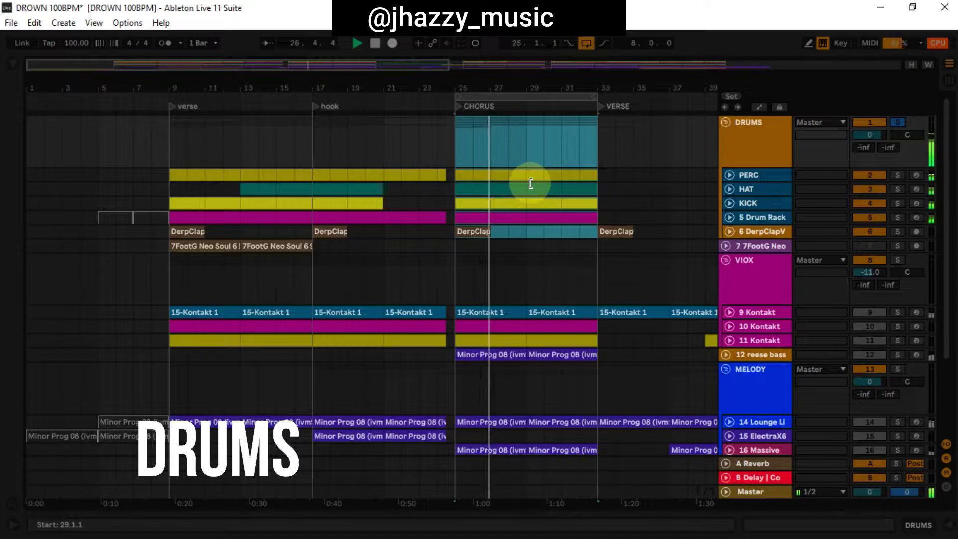
{"action": "scroll", "coordinate": [692, 185], "scroll_direction": "down", "scroll_amount": 1}
{"action": "scroll", "coordinate": [692, 178], "scroll_direction": "down", "scroll_amount": 2}
{"action": "scroll", "coordinate": [696, 176], "scroll_direction": "up", "scroll_amount": 3}
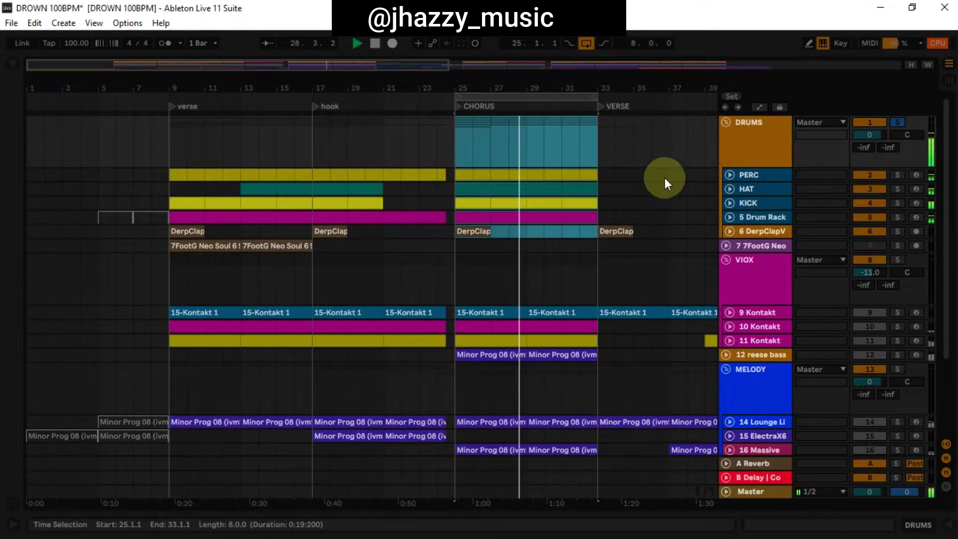
Step: Solo the PERC track during playback, unfold it and inspect its drum rack devices
{"action": "left_click", "coordinate": [897, 174]}
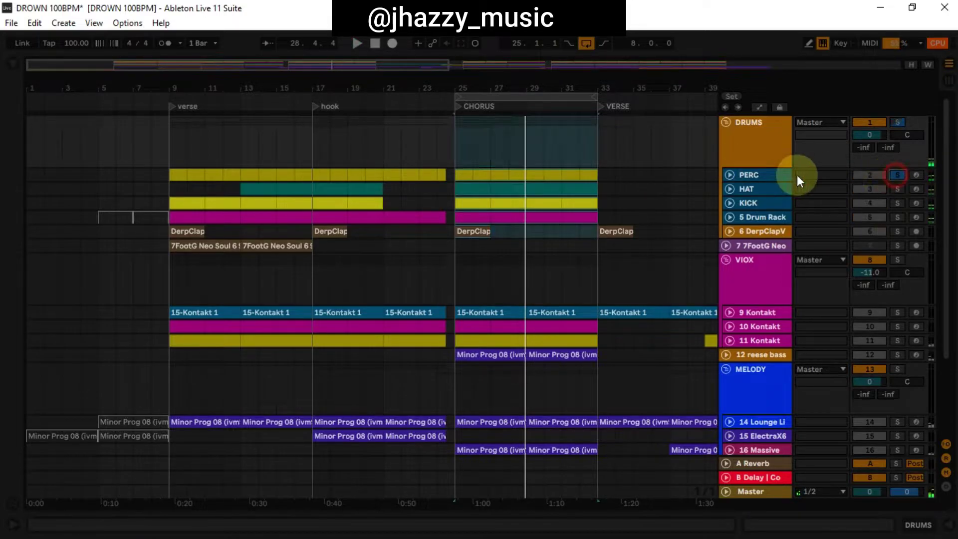
{"action": "left_click", "coordinate": [730, 175]}
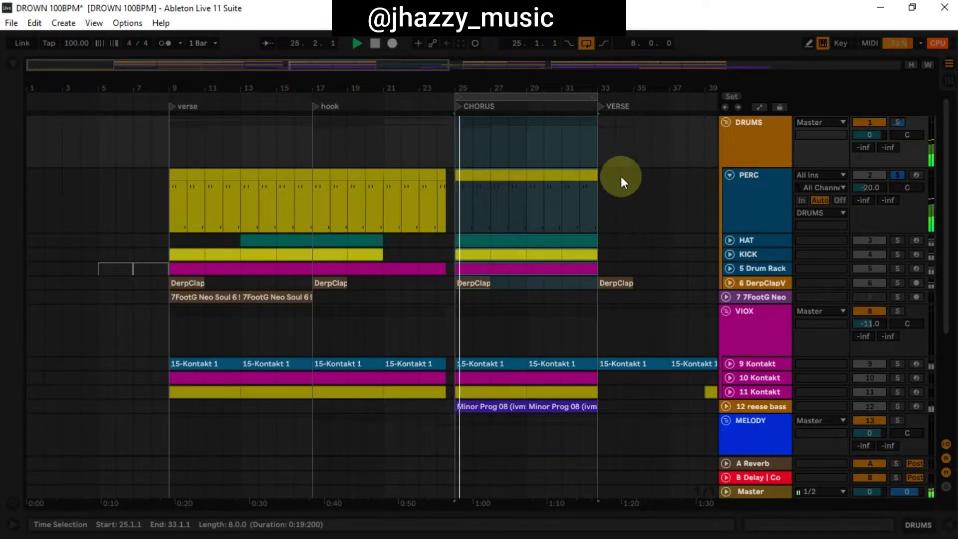
{"action": "double_click", "coordinate": [750, 197]}
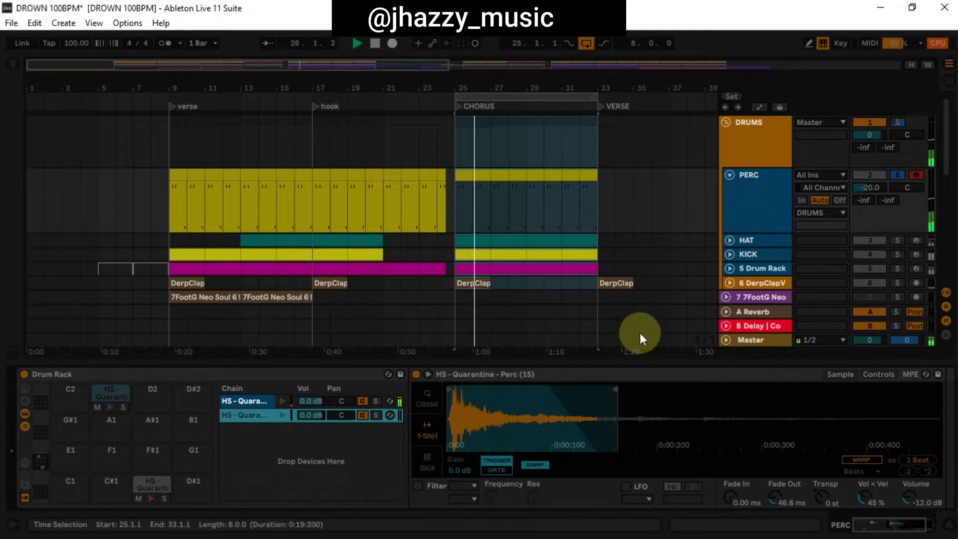
{"action": "double_click", "coordinate": [621, 362]}
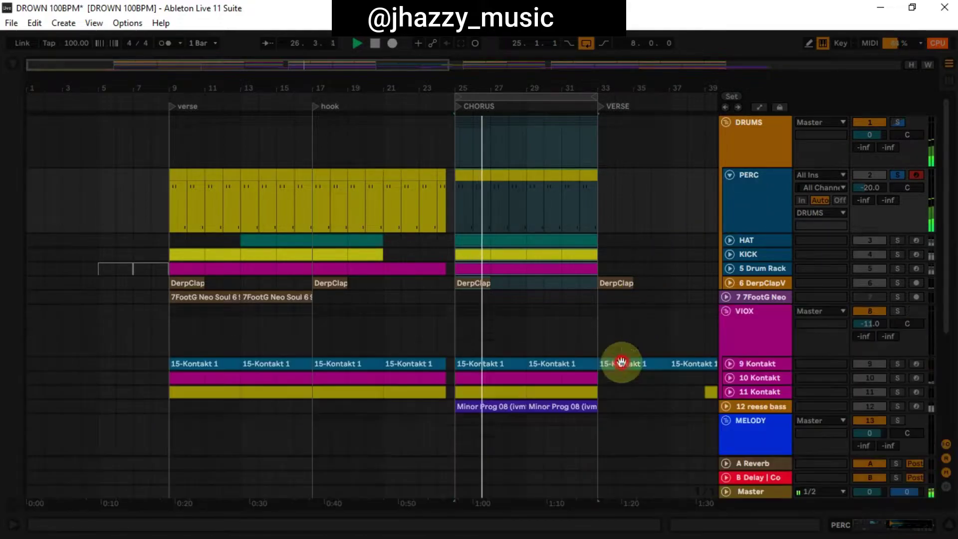
Step: Add the 5 Drum Rack track to the solo and briefly unfold it to view its pattern
{"action": "left_click", "coordinate": [897, 268]}
{"action": "left_click", "coordinate": [736, 269]}
{"action": "left_click", "coordinate": [729, 267]}
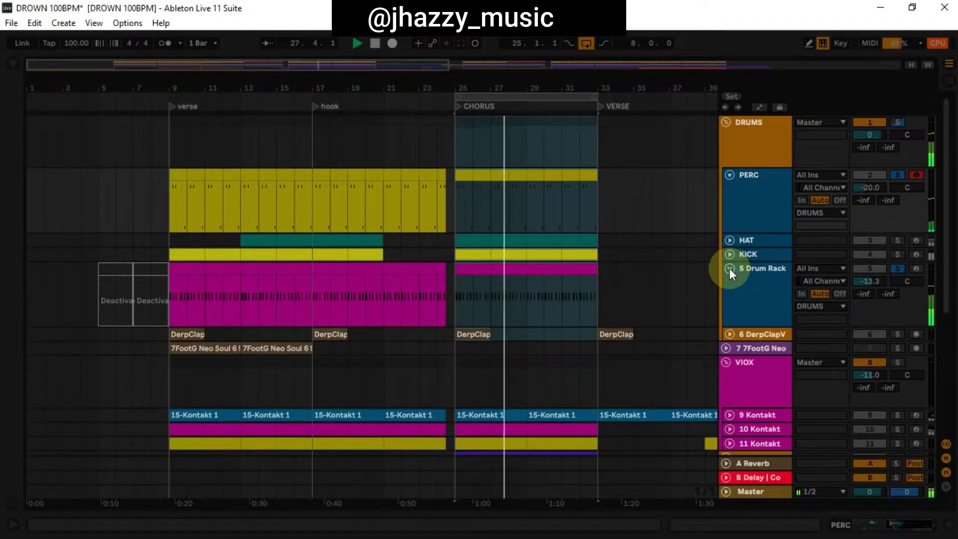
{"action": "left_click", "coordinate": [729, 268]}
{"action": "left_click", "coordinate": [882, 250]}
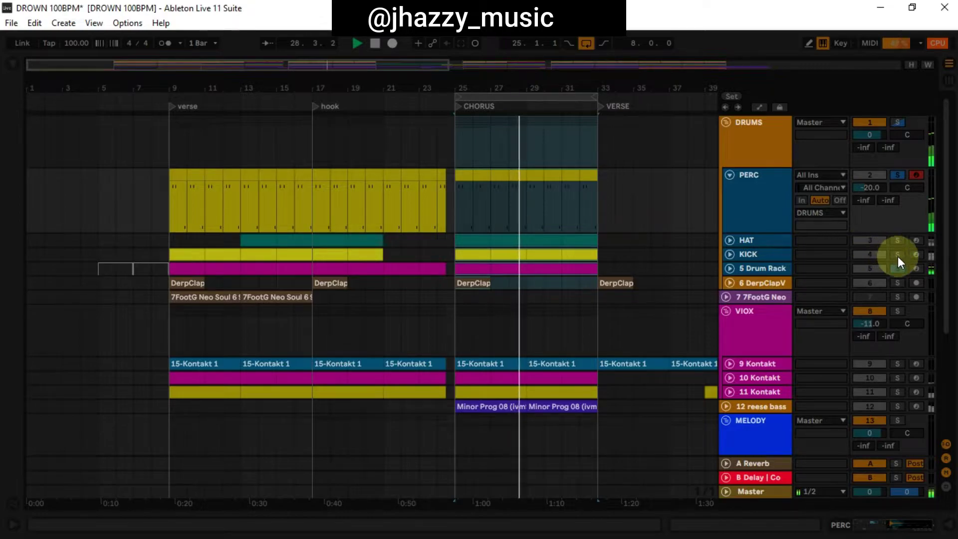
Step: Add the KICK and HAT tracks to the soloed drum tracks while the chorus loop plays
{"action": "left_click", "coordinate": [897, 254]}
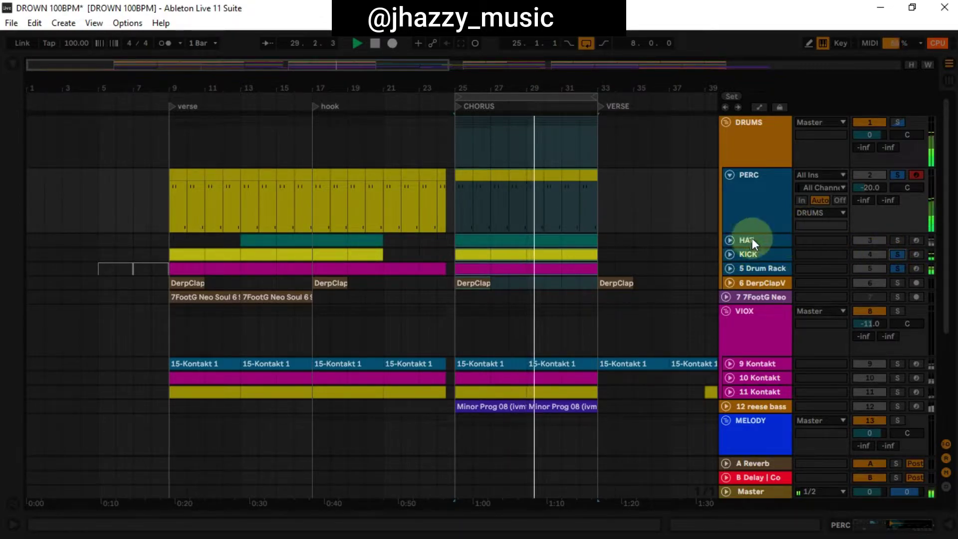
{"action": "left_click", "coordinate": [733, 243]}
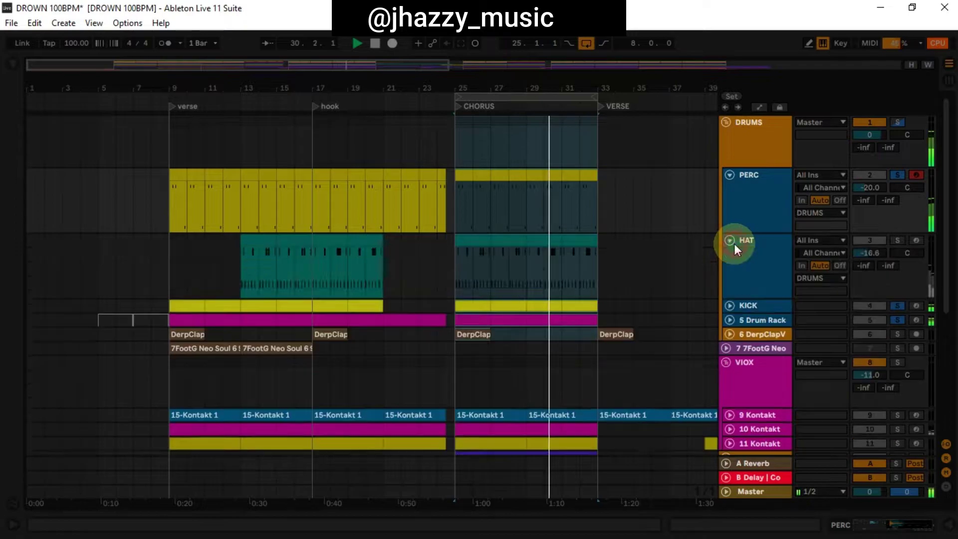
{"action": "left_click", "coordinate": [733, 242]}
{"action": "left_click", "coordinate": [897, 240]}
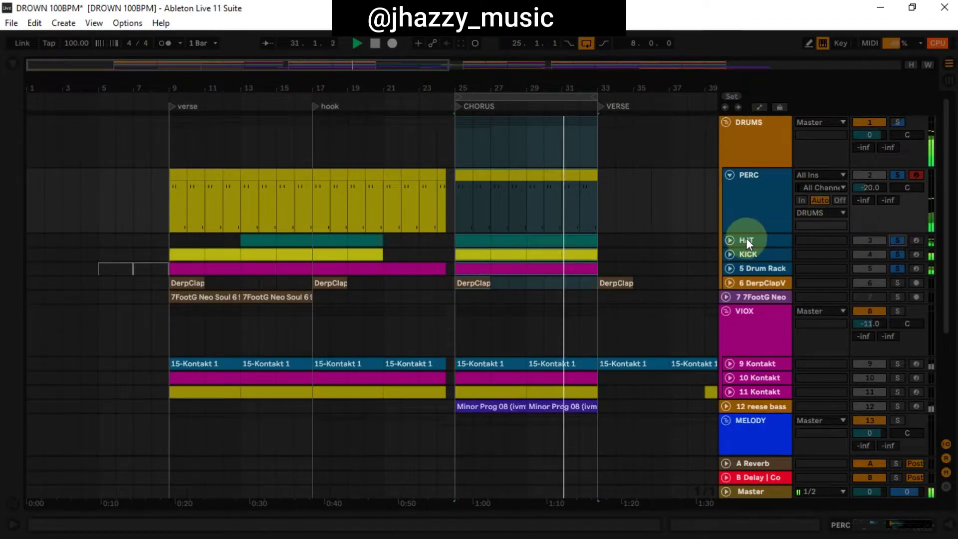
Step: Unfold the HAT track and view the notes of its first chorus clip in the note editor
{"action": "left_click", "coordinate": [732, 239]}
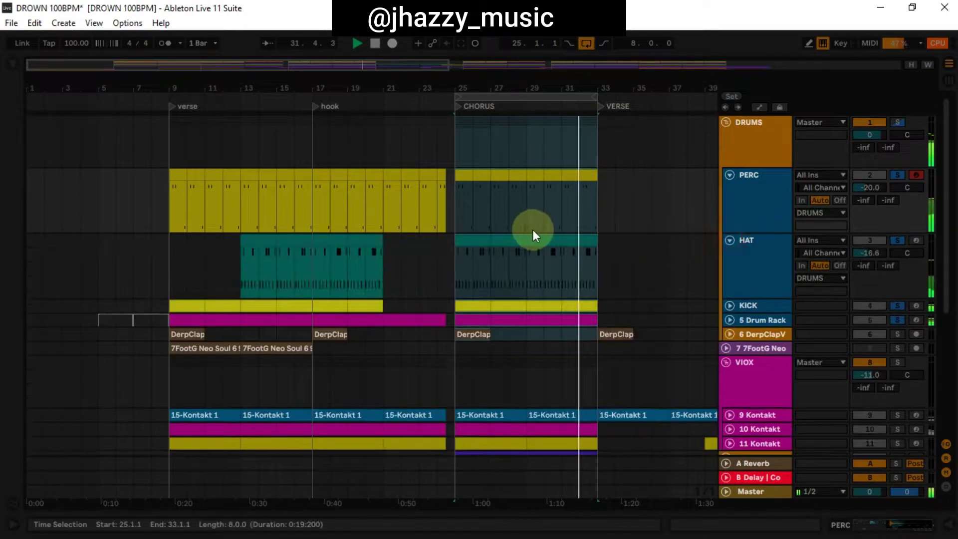
{"action": "double_click", "coordinate": [466, 240]}
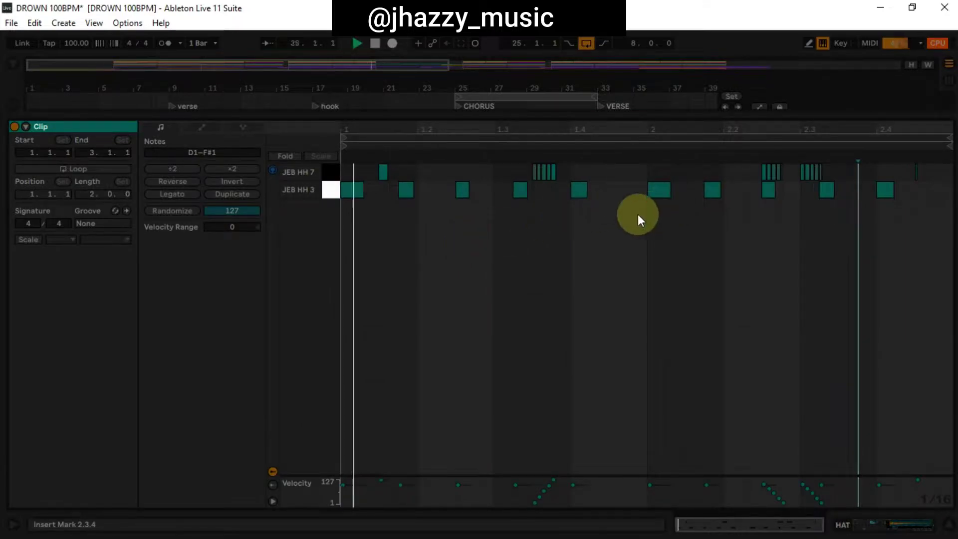
{"action": "left_click", "coordinate": [759, 117]}
Step: Solo only the HAT track, replay the chorus loop and examine the hi-hat clip's notes while listening
{"action": "key", "text": "space"}
{"action": "left_click", "coordinate": [896, 124]}
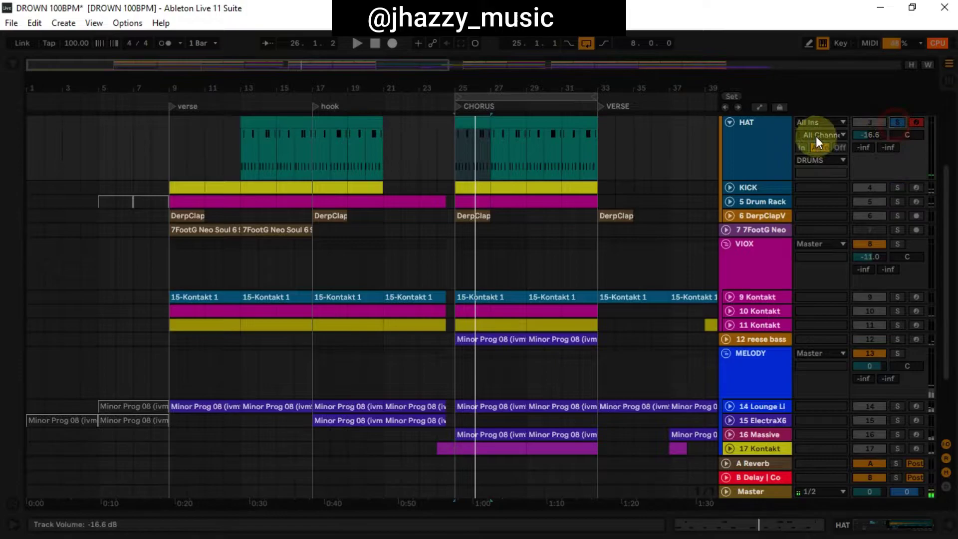
{"action": "key", "text": "space"}
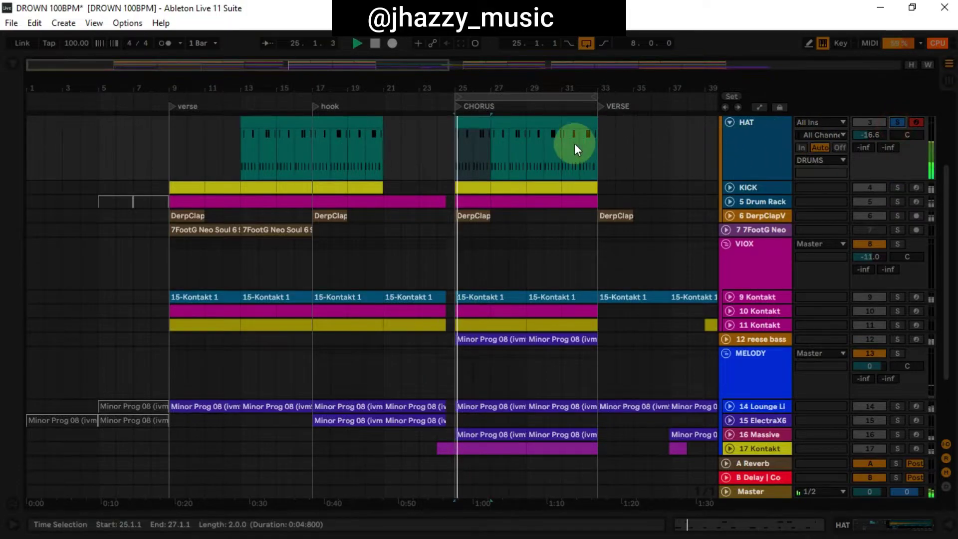
{"action": "double_click", "coordinate": [483, 122]}
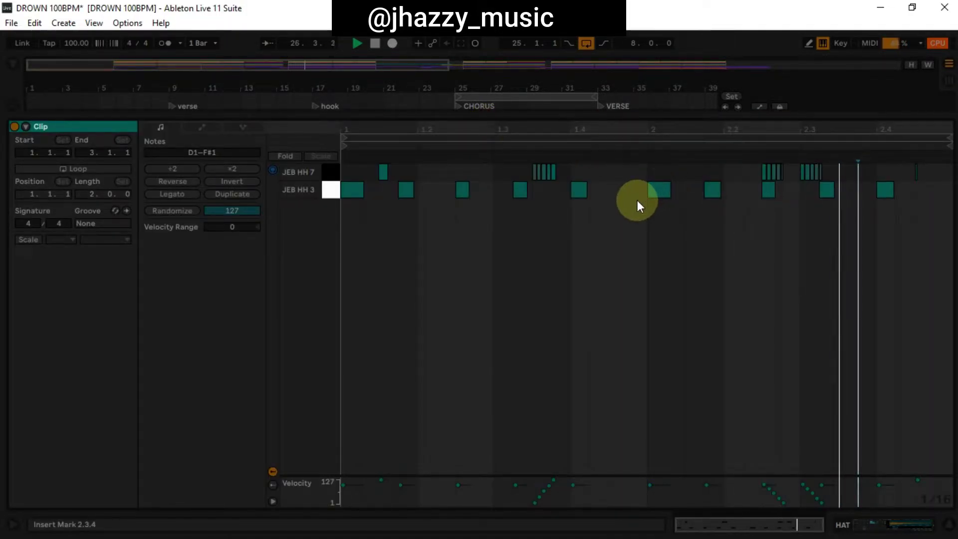
{"action": "left_click", "coordinate": [621, 113]}
{"action": "key", "text": "space"}
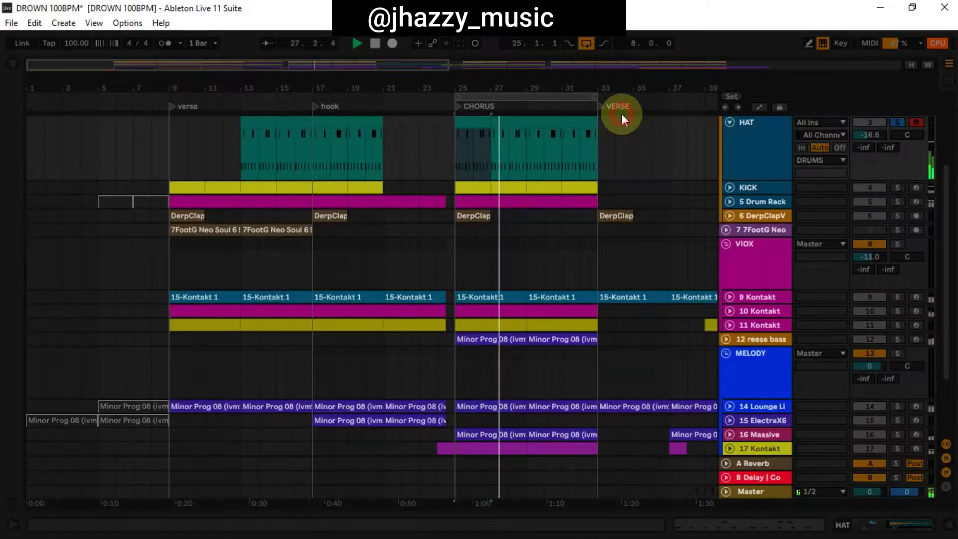
Step: Fold the DRUMS group, solo it as a whole and play the chorus loop
{"action": "scroll", "coordinate": [751, 153], "scroll_direction": "up", "scroll_amount": 2}
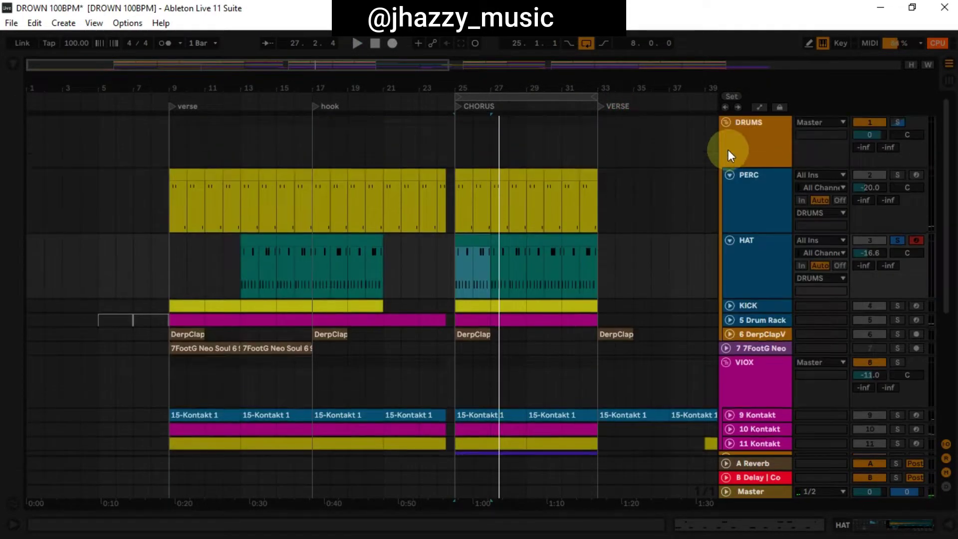
{"action": "left_click", "coordinate": [726, 122]}
{"action": "left_click", "coordinate": [899, 121]}
{"action": "key", "text": "space"}
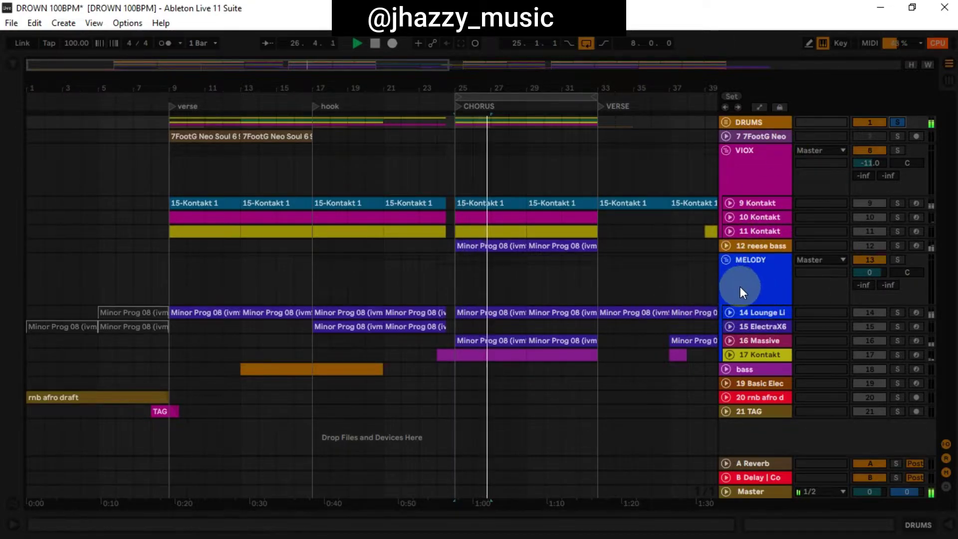
Step: Stop playback, place the start point at bar 25 in the MELODY group and solo its 14 Lounge Lizard track
{"action": "left_click", "coordinate": [461, 291]}
{"action": "key", "text": "space"}
{"action": "left_click", "coordinate": [897, 312]}
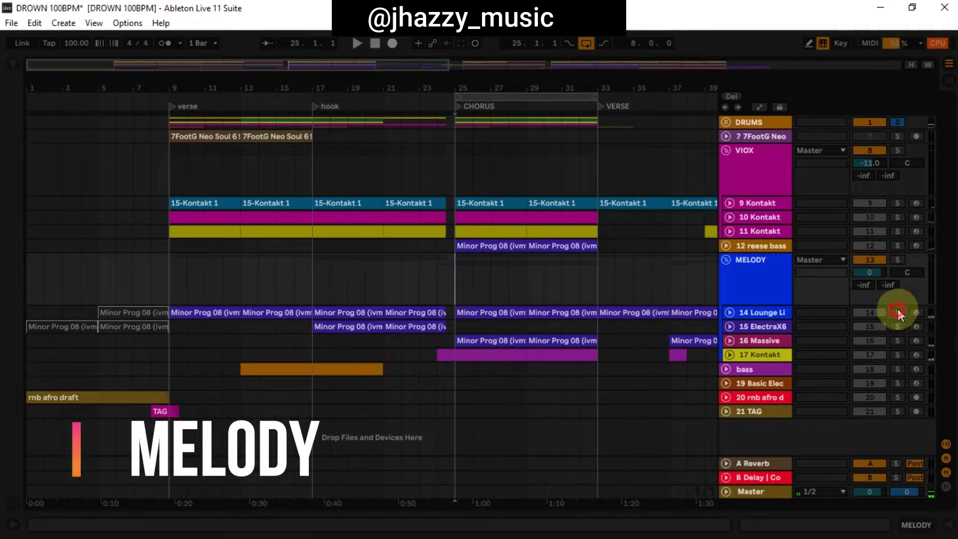
Step: Unfold the Lounge Lizard track and examine the chord notes of its first chorus clip during playback
{"action": "left_click", "coordinate": [730, 312]}
{"action": "double_click", "coordinate": [510, 313]}
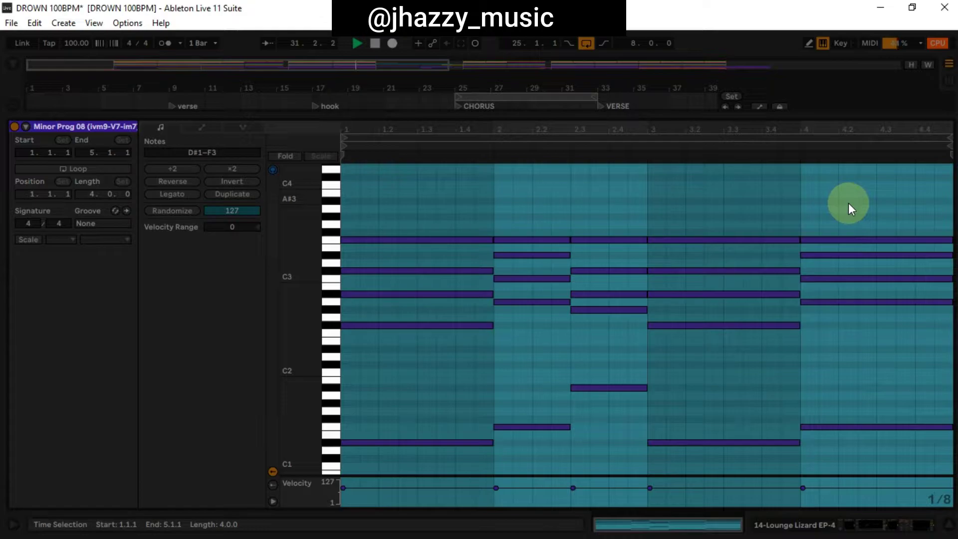
{"action": "left_click", "coordinate": [847, 118]}
{"action": "key", "text": "space"}
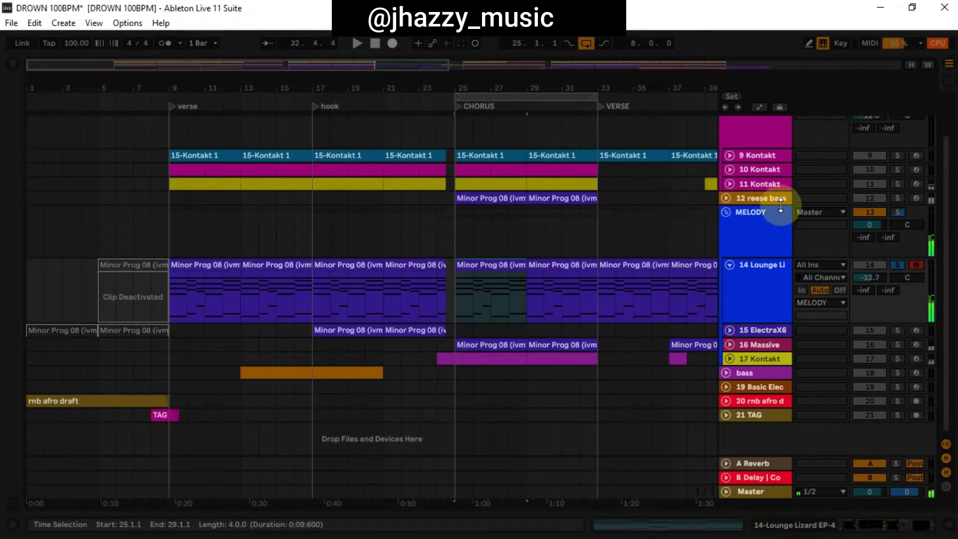
Step: Unfold the 16 Massive track, solo only it and examine its first chorus clip's notes while the chorus loop plays
{"action": "left_click", "coordinate": [729, 343]}
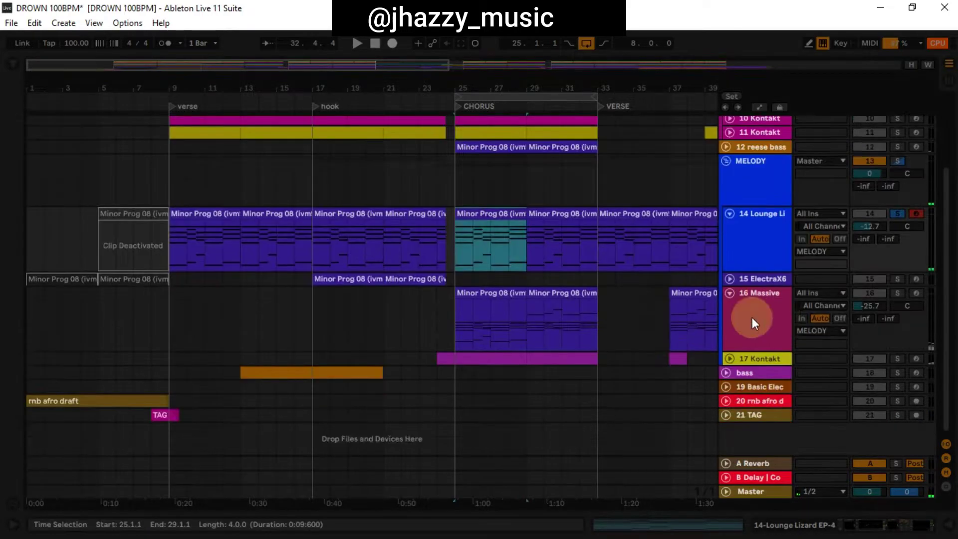
{"action": "left_click", "coordinate": [891, 295]}
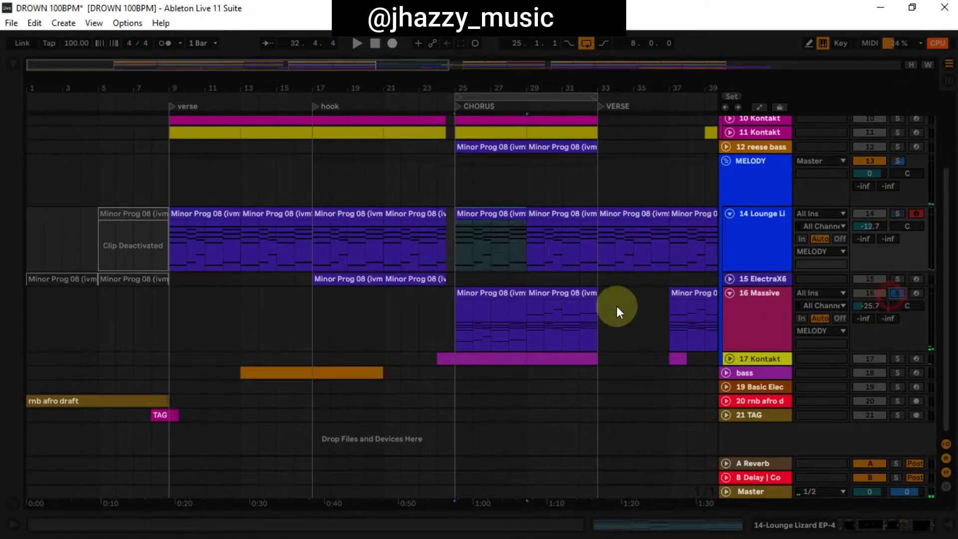
{"action": "double_click", "coordinate": [492, 294]}
{"action": "key", "text": "space"}
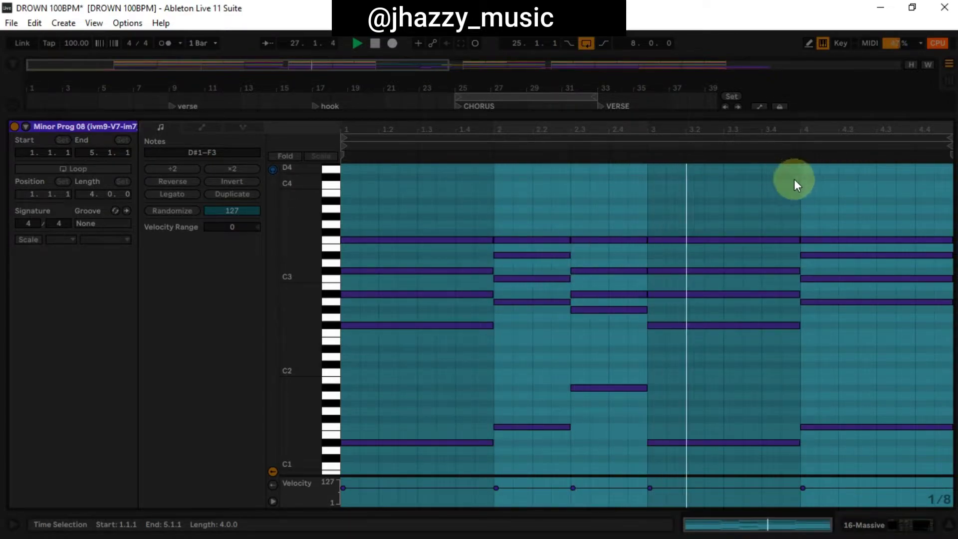
{"action": "left_click", "coordinate": [784, 116]}
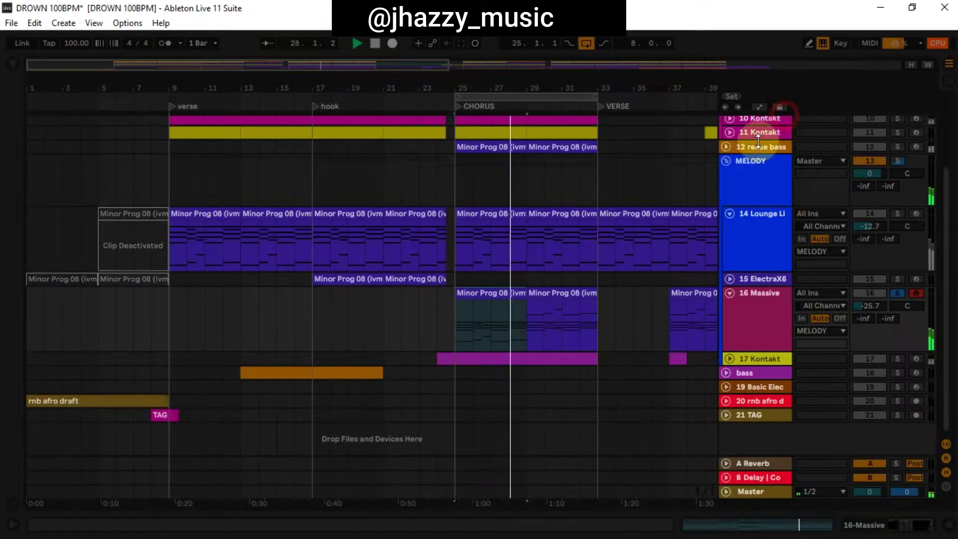
Step: Examine the notes of 16 Massive's second chorus clip during playback, then return to the arrangement and stop
{"action": "double_click", "coordinate": [548, 290]}
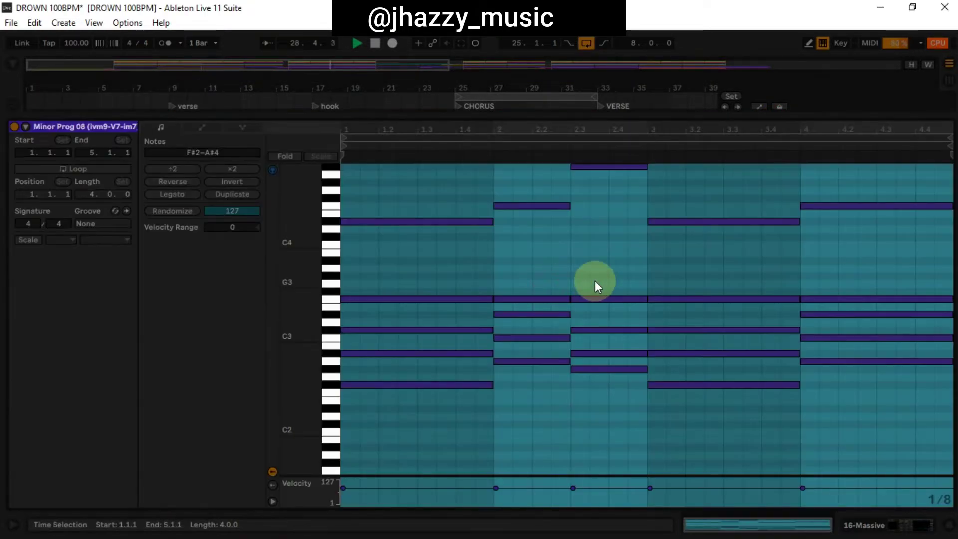
{"action": "scroll", "coordinate": [595, 280], "scroll_direction": "up", "scroll_amount": 2}
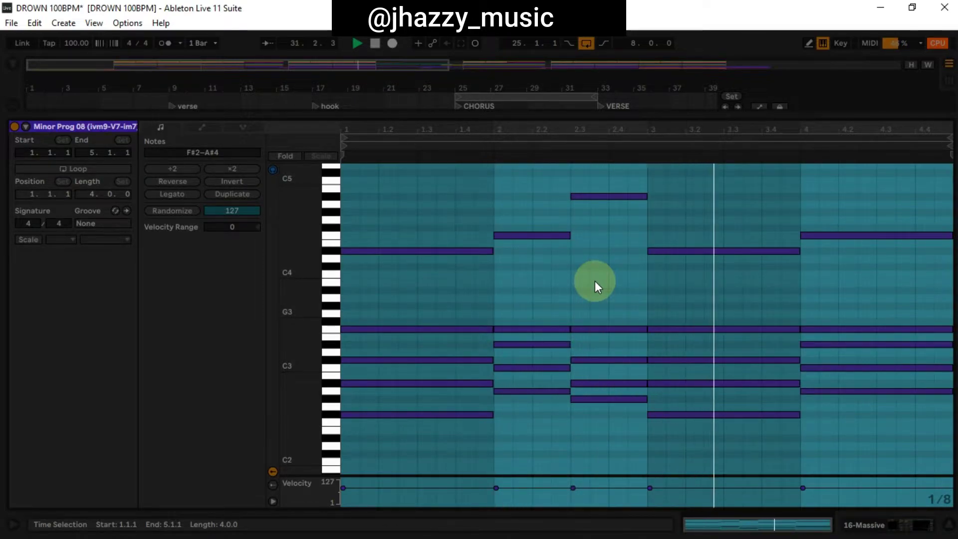
{"action": "left_click", "coordinate": [801, 117]}
{"action": "scroll", "coordinate": [654, 195], "scroll_direction": "up", "scroll_amount": 2}
{"action": "scroll", "coordinate": [654, 187], "scroll_direction": "down", "scroll_amount": 2}
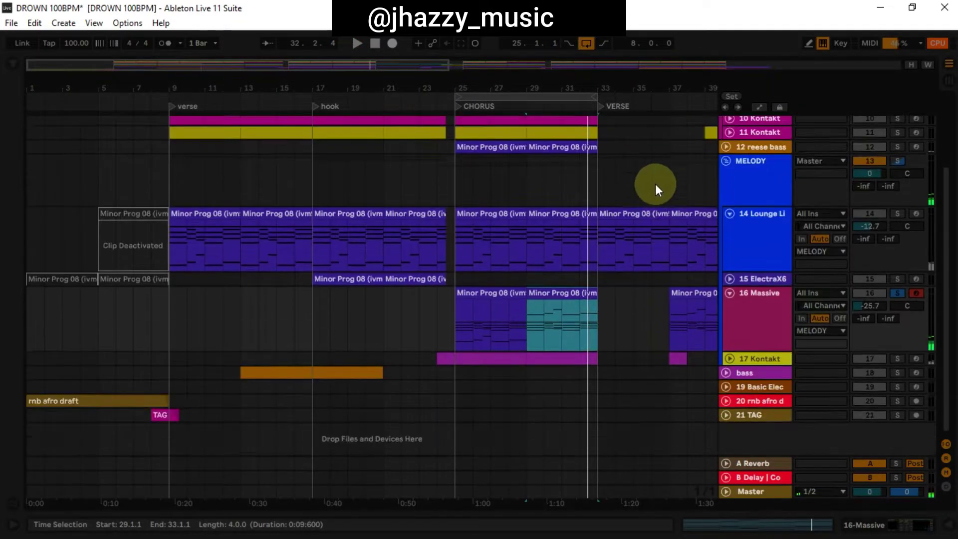
Step: Show the 14 Lounge Lizard track's device chain, examine its KICK-sidechained Compressor during playback, then hide the devices and stop
{"action": "double_click", "coordinate": [749, 190]}
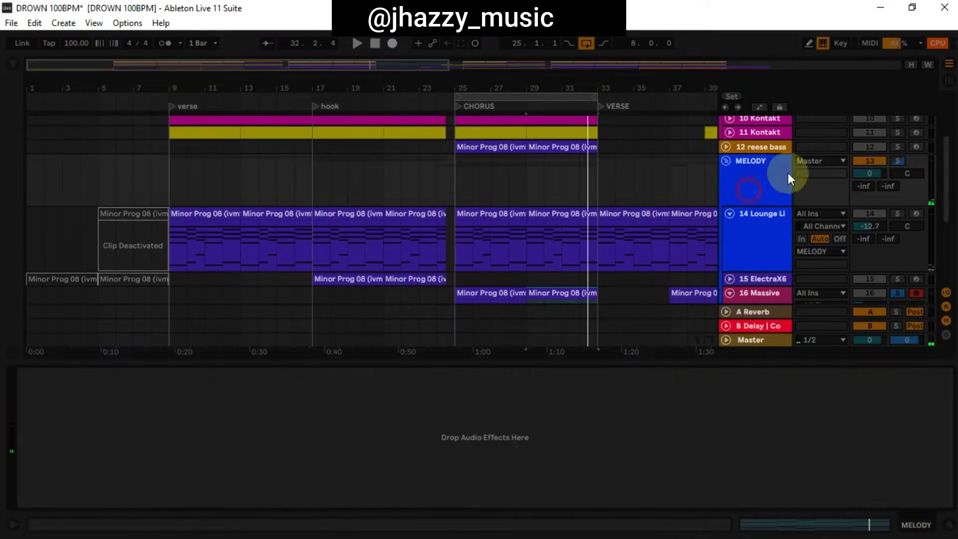
{"action": "left_click", "coordinate": [740, 227]}
{"action": "scroll", "coordinate": [739, 235], "scroll_direction": "down", "scroll_amount": 2}
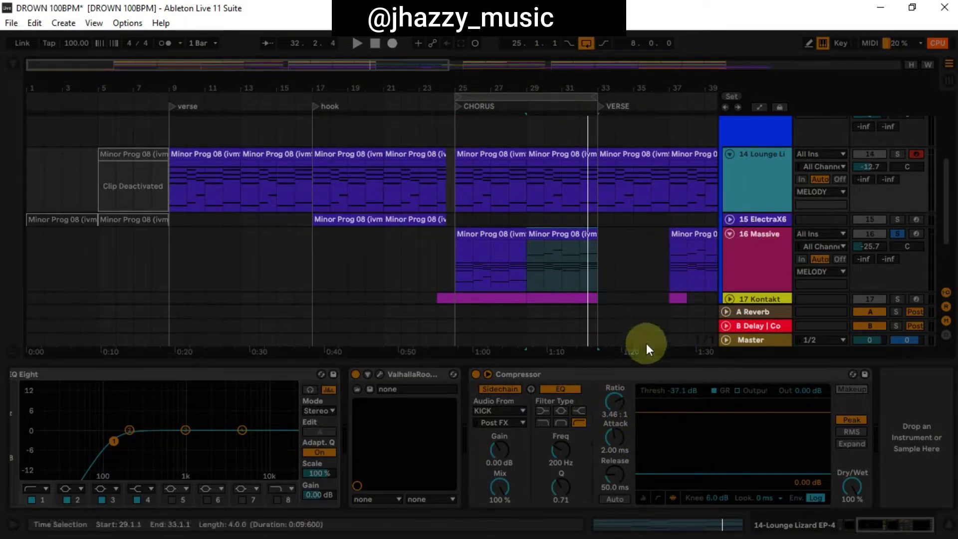
{"action": "key", "text": "space"}
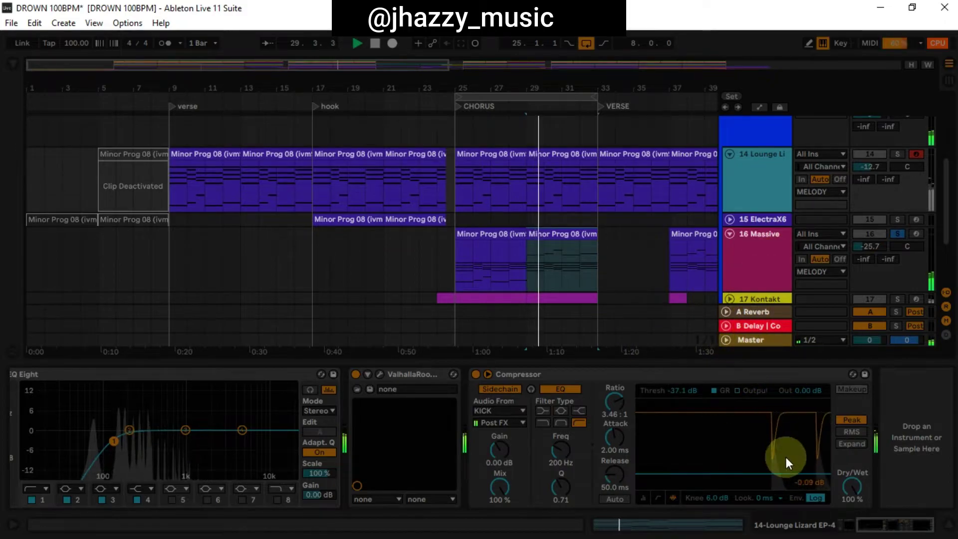
{"action": "left_click", "coordinate": [758, 363]}
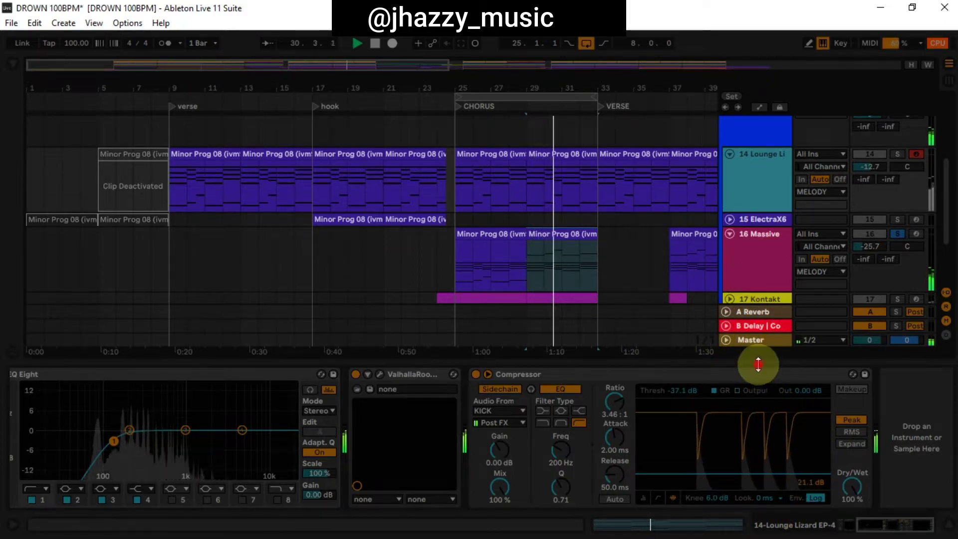
{"action": "key", "text": "space"}
Step: Unfold the 17 Kontakt track, place the start point at bar 25, solo only that track and play the chorus
{"action": "left_click", "coordinate": [730, 357]}
{"action": "left_click", "coordinate": [730, 358]}
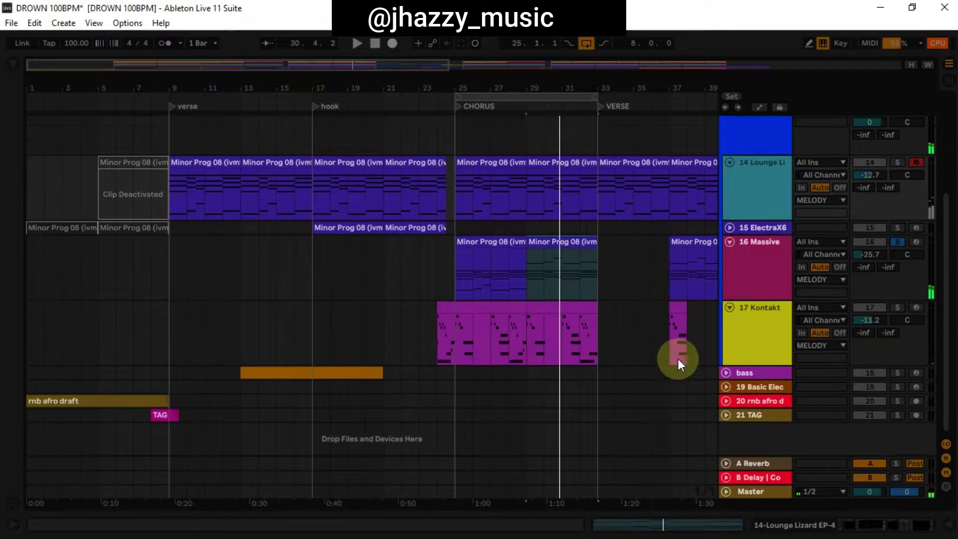
{"action": "left_click", "coordinate": [452, 342]}
{"action": "left_click", "coordinate": [754, 339]}
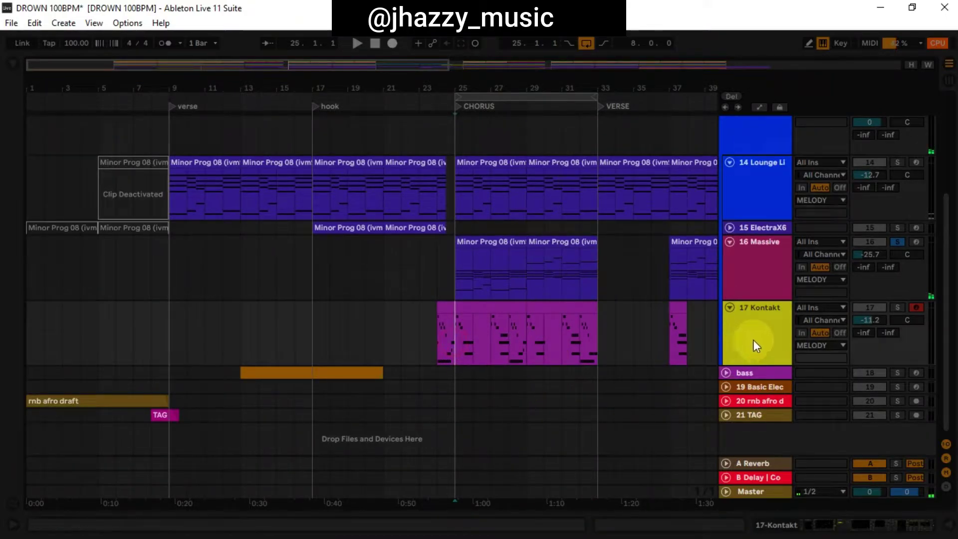
{"action": "left_click", "coordinate": [893, 306]}
{"action": "key", "text": "space"}
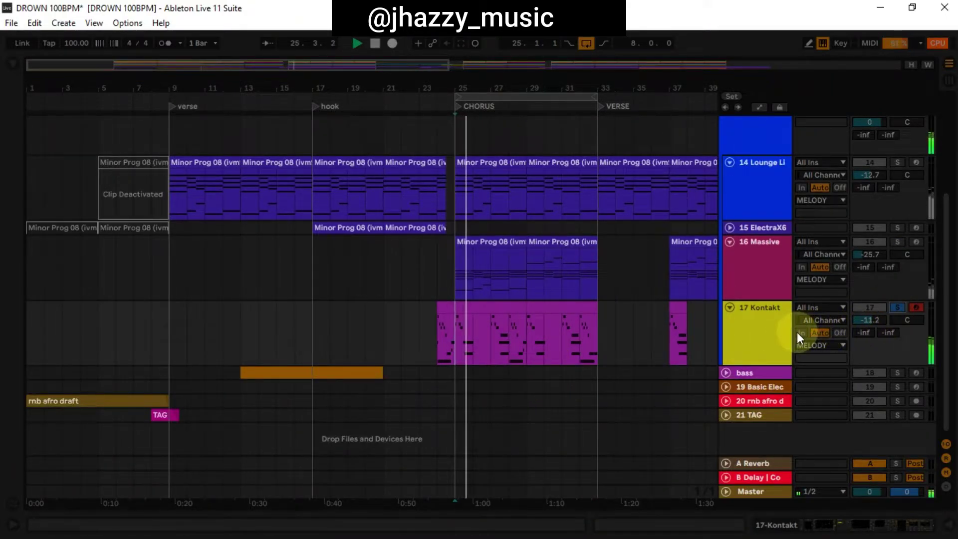
Step: Solo the whole MELODY group instead and replay it from bar 25
{"action": "scroll", "coordinate": [836, 277], "scroll_direction": "up", "scroll_amount": 1}
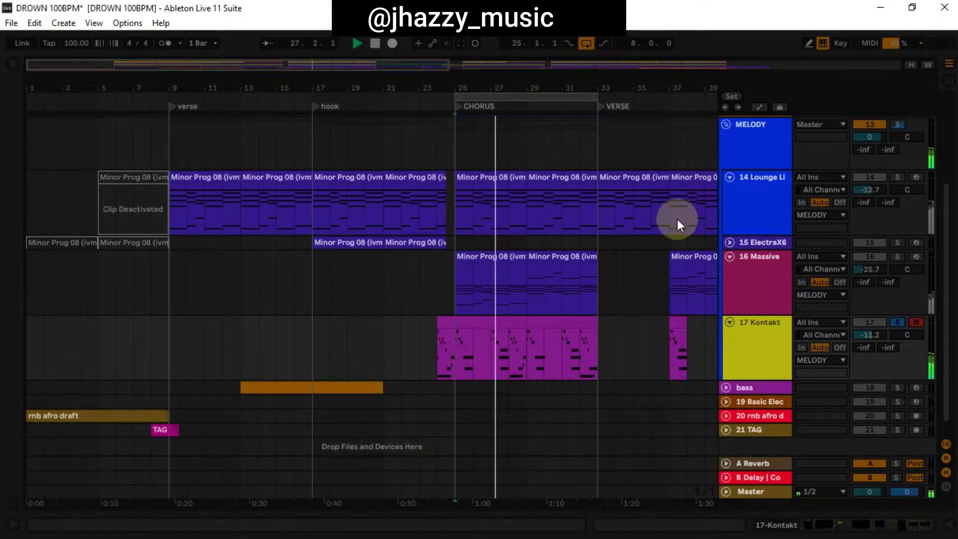
{"action": "left_click", "coordinate": [897, 125]}
{"action": "key", "text": "space"}
{"action": "left_click", "coordinate": [457, 163]}
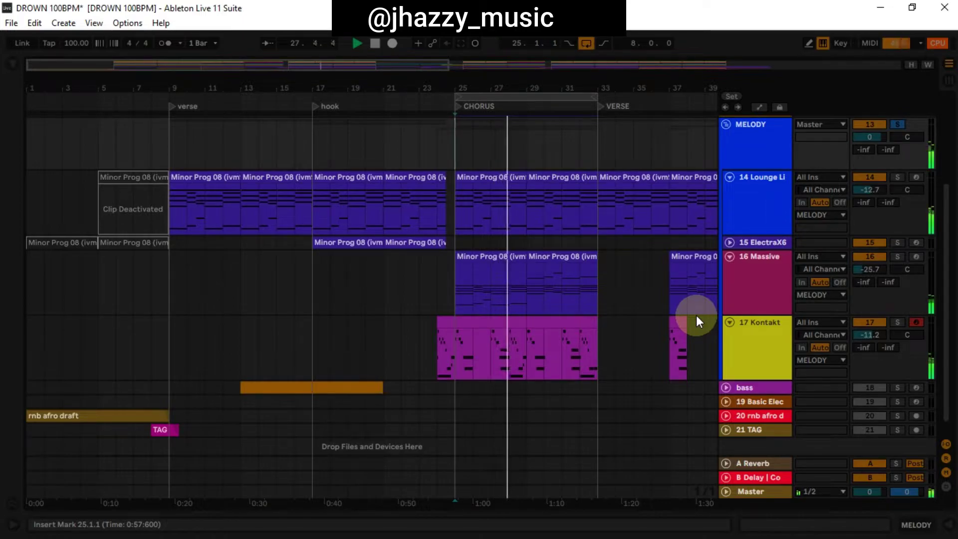
Step: Stop playback, solo only the VIOX group, unfold its 9 Kontakt track and show that track's instrument
{"action": "scroll", "coordinate": [699, 317], "scroll_direction": "up", "scroll_amount": 5}
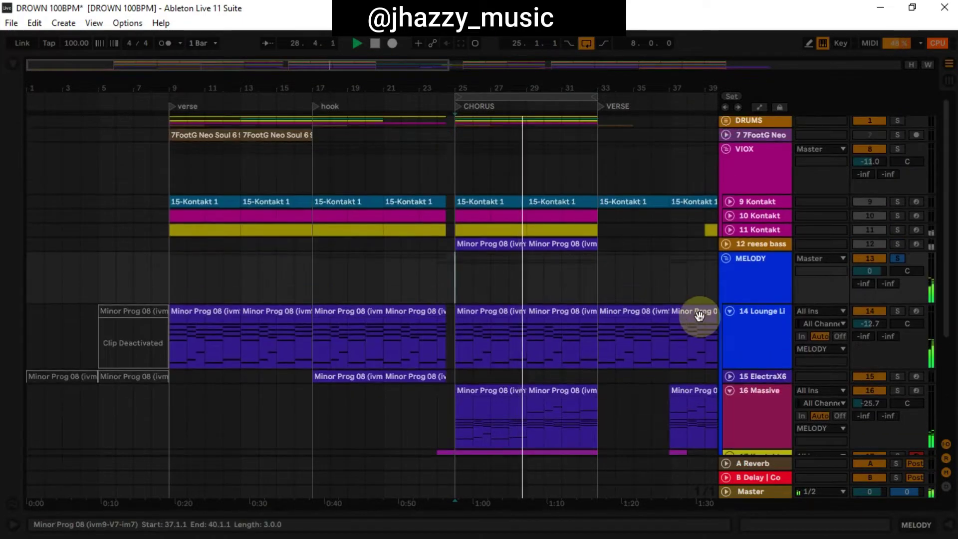
{"action": "left_click", "coordinate": [896, 149]}
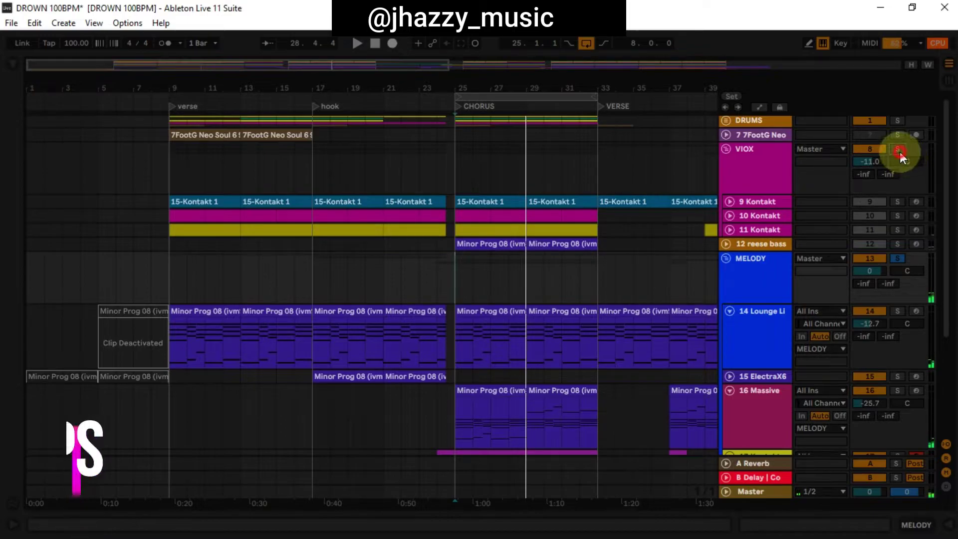
{"action": "left_click", "coordinate": [730, 201]}
{"action": "double_click", "coordinate": [752, 214]}
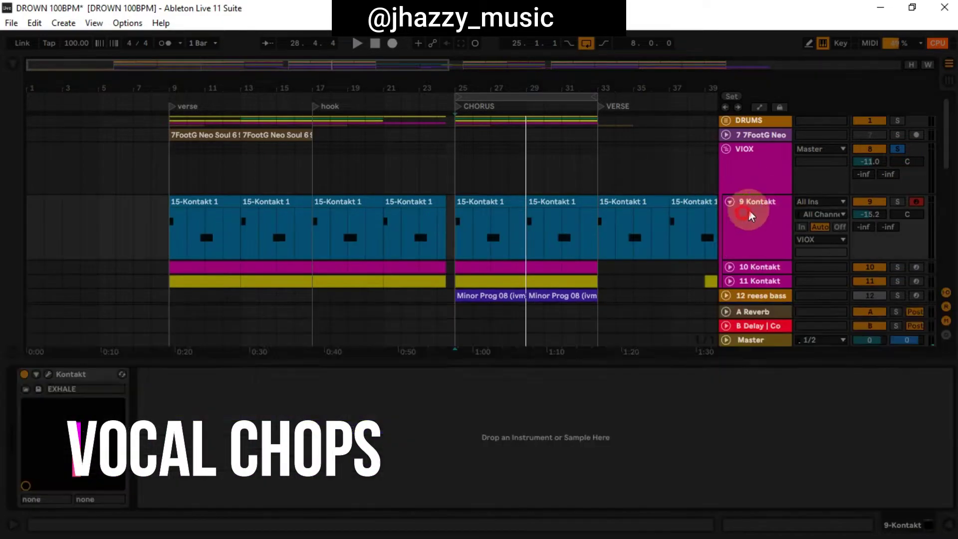
Step: Unfold the 10 Kontakt track in the VIOX group, show its instrument and start the chorus loop
{"action": "scroll", "coordinate": [763, 231], "scroll_direction": "down", "scroll_amount": 1}
{"action": "left_click", "coordinate": [730, 223]}
{"action": "scroll", "coordinate": [754, 235], "scroll_direction": "down", "scroll_amount": 1}
{"action": "left_click", "coordinate": [746, 215]}
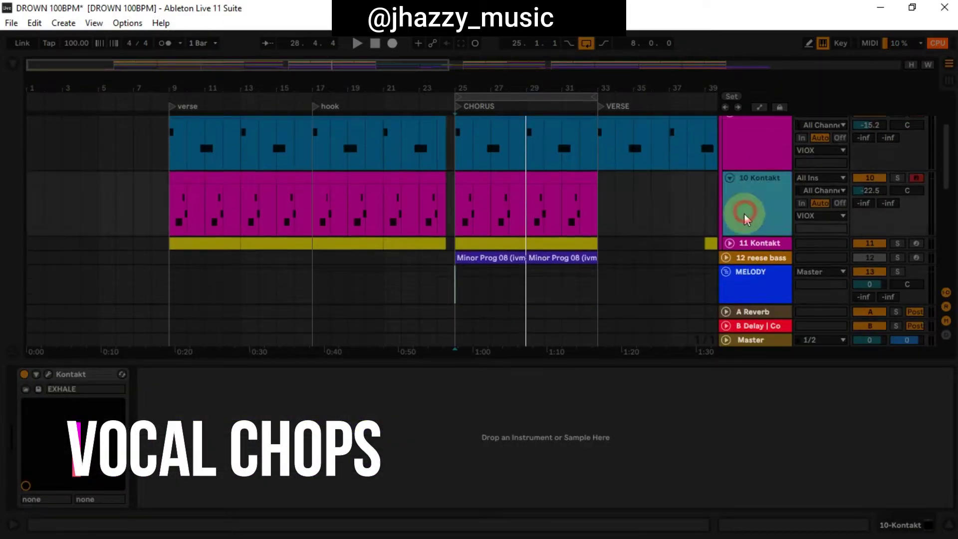
{"action": "key", "text": "space"}
Step: Unfold and select the 11 Kontakt track, then display the VIOX group's effect chain during playback
{"action": "left_click", "coordinate": [729, 243]}
{"action": "scroll", "coordinate": [754, 222], "scroll_direction": "down", "scroll_amount": 1}
{"action": "scroll", "coordinate": [748, 227], "scroll_direction": "down", "scroll_amount": 1}
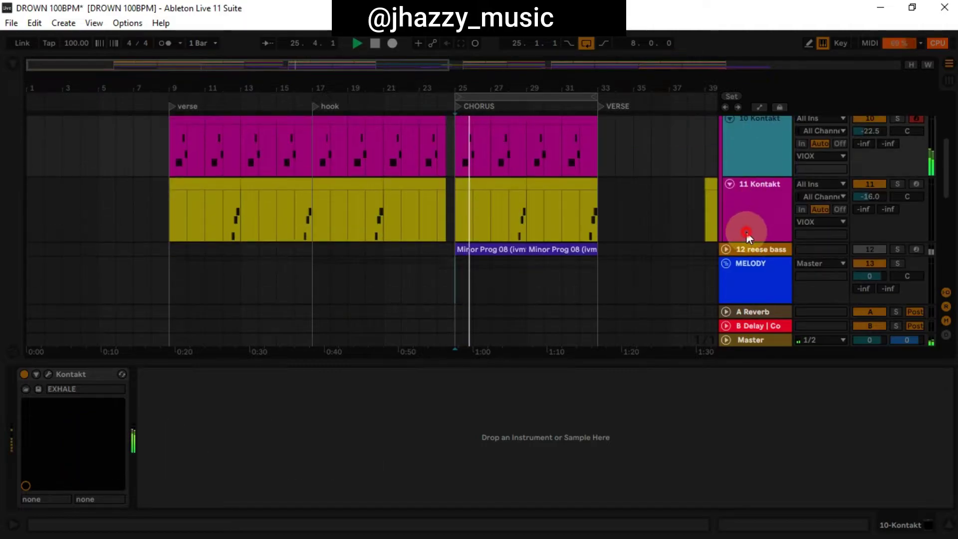
{"action": "left_click", "coordinate": [736, 237]}
{"action": "scroll", "coordinate": [738, 239], "scroll_direction": "up", "scroll_amount": 2}
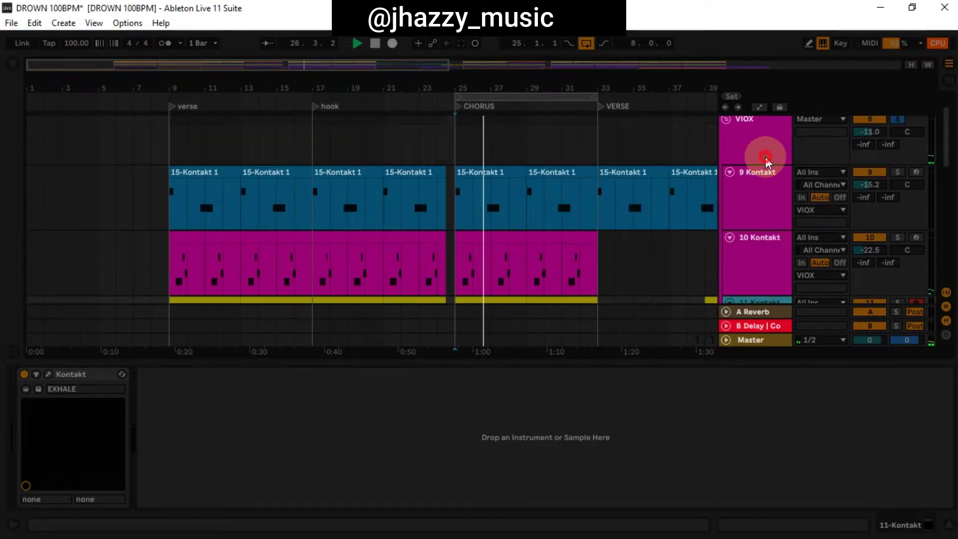
{"action": "left_click", "coordinate": [767, 155]}
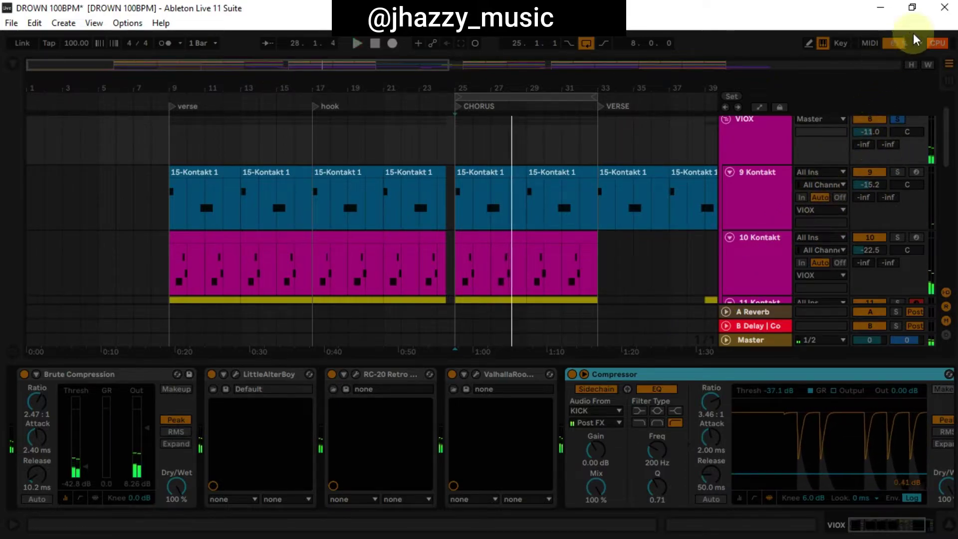
Step: Check the CPU meter options and the FL Studio ASIO buffer length in the audio preferences, then close them
{"action": "left_click", "coordinate": [895, 43]}
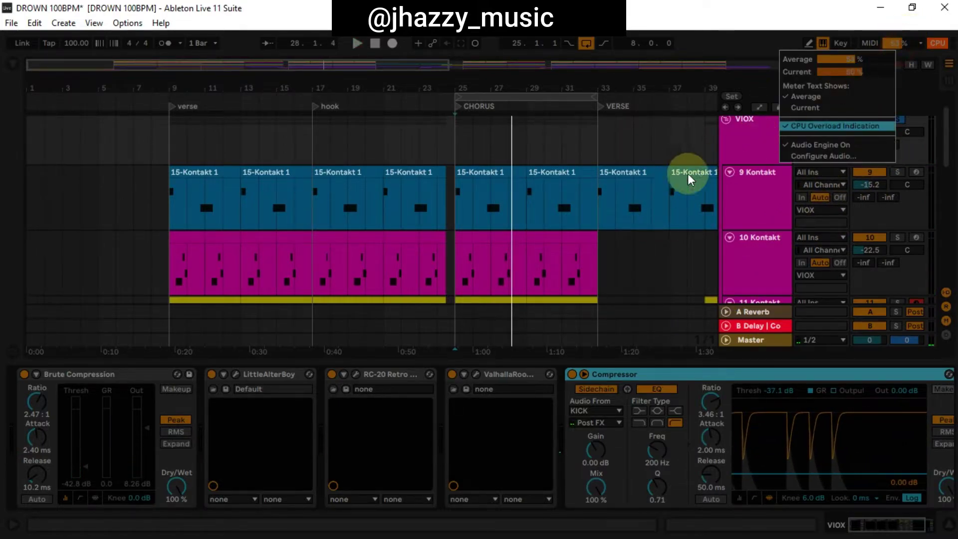
{"action": "left_click", "coordinate": [527, 209]}
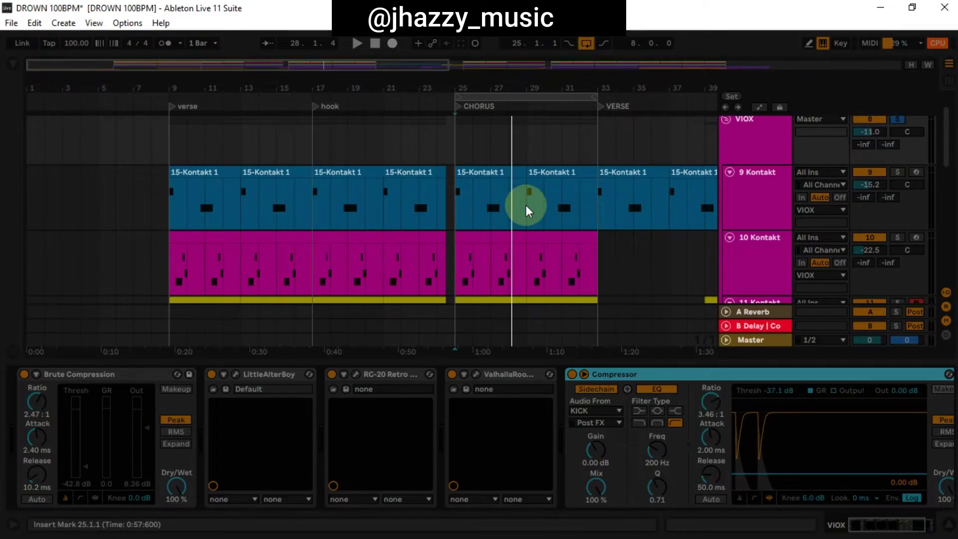
{"action": "key", "text": "ctrl+comma"}
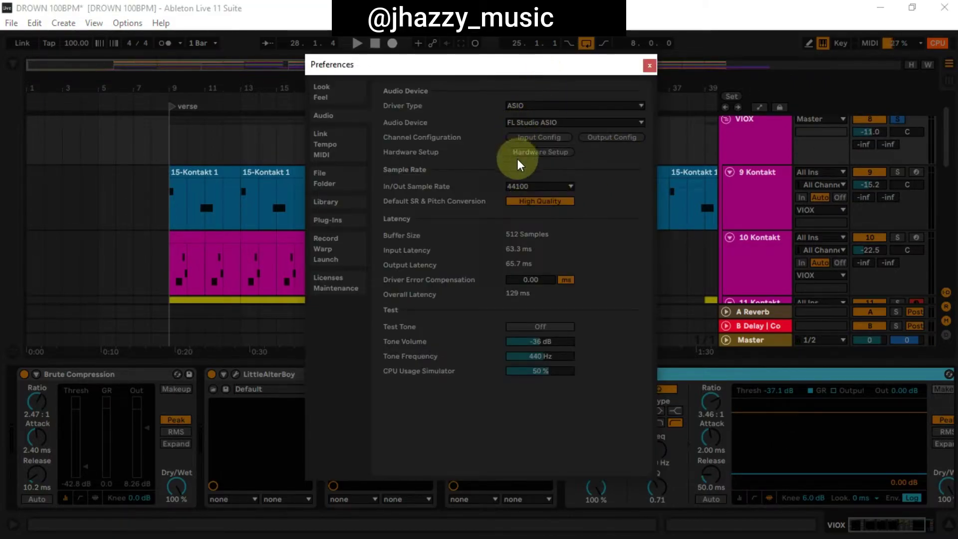
{"action": "left_click", "coordinate": [540, 151]}
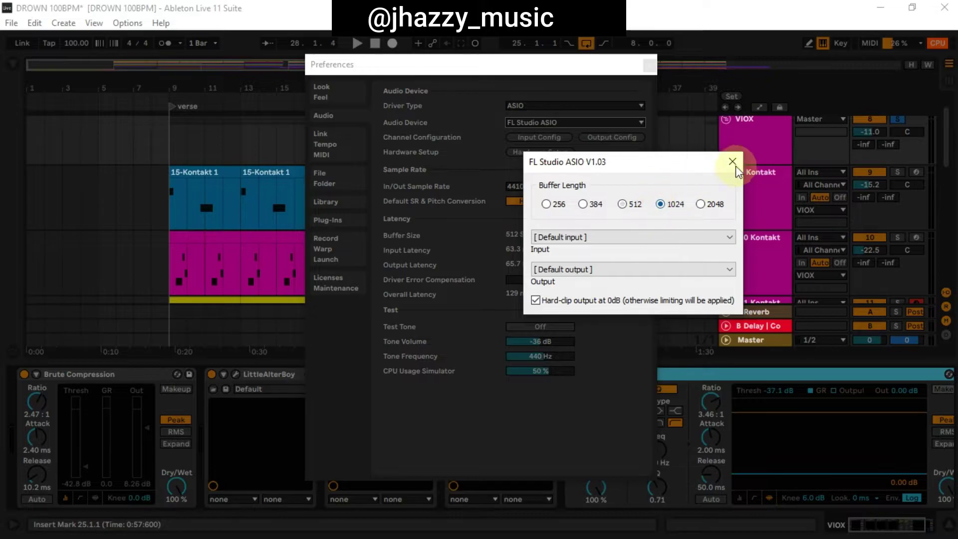
{"action": "left_click", "coordinate": [731, 162]}
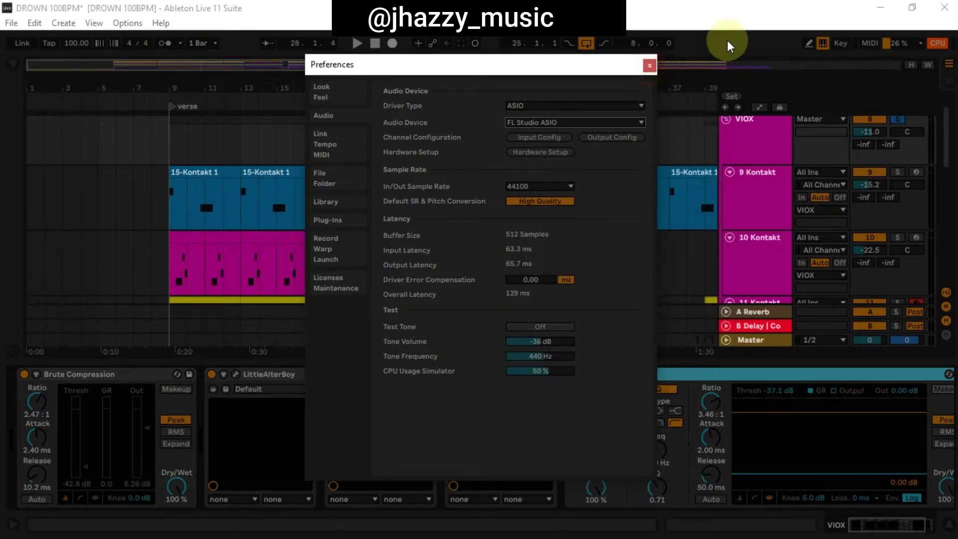
{"action": "key", "text": "Escape"}
Step: Replay the chorus with VIOX soloed, stop, and review the group's effect chain before hiding it
{"action": "left_click", "coordinate": [469, 202]}
{"action": "key", "text": "space"}
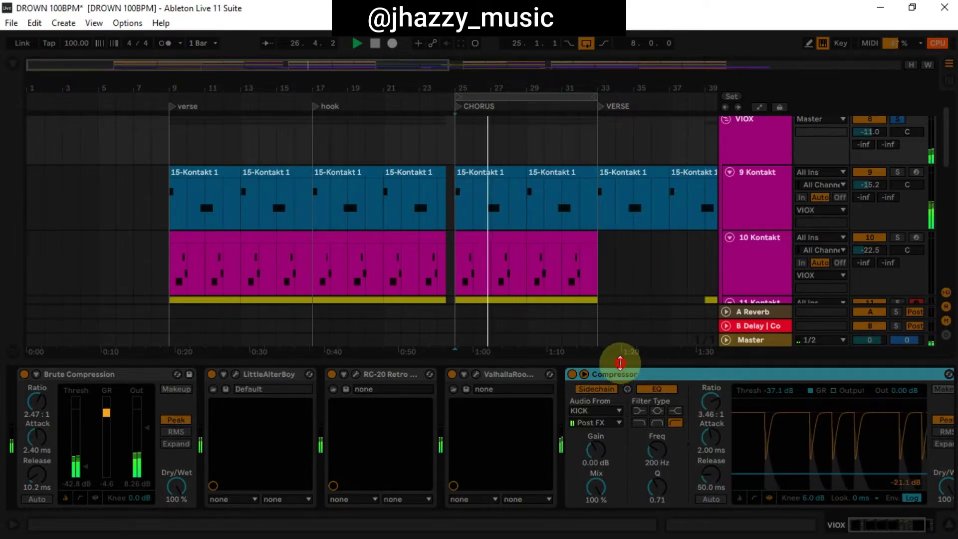
{"action": "left_click", "coordinate": [620, 363]}
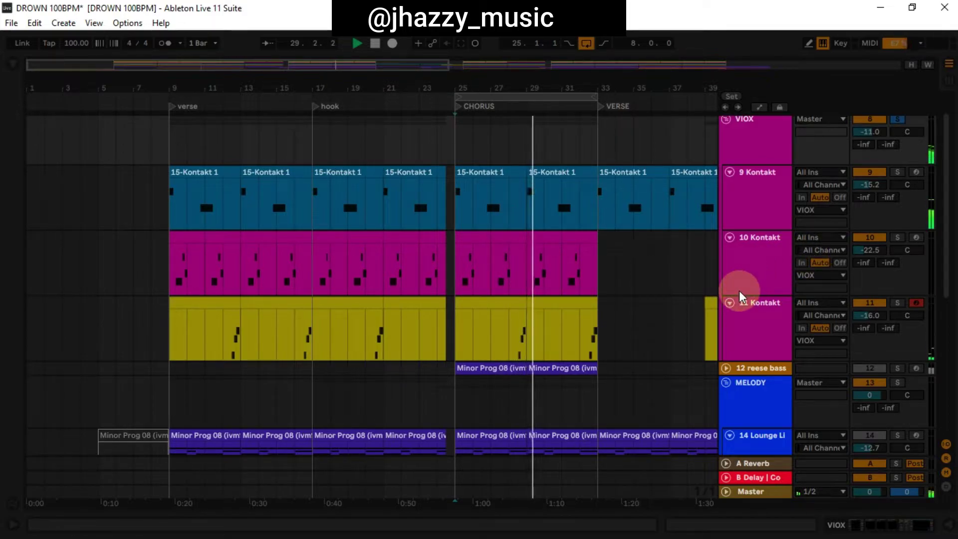
{"action": "double_click", "coordinate": [761, 156]}
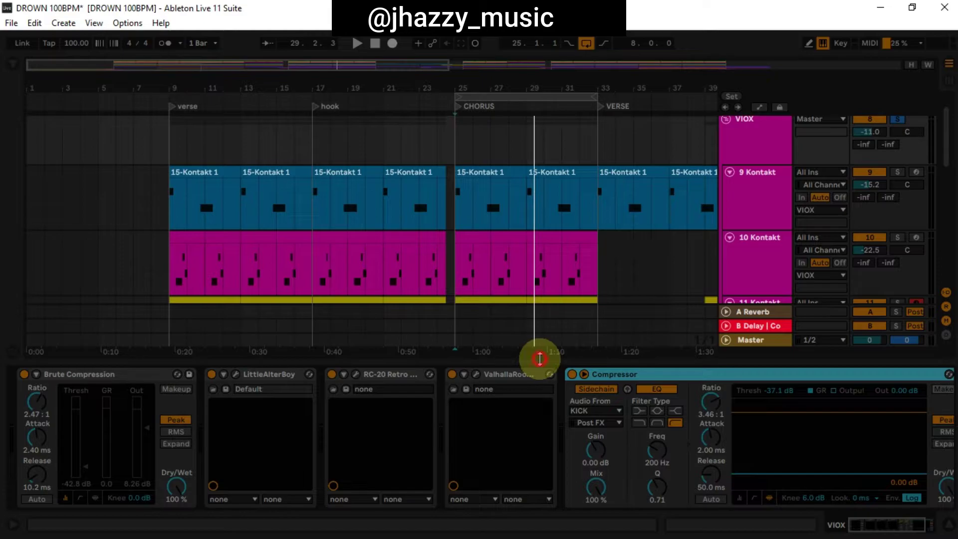
{"action": "left_click", "coordinate": [539, 358]}
Step: Fold the VIOX and MELODY groups, play the chorus with both soloed and widen the arrangement view to include the OUTRO
{"action": "scroll", "coordinate": [665, 263], "scroll_direction": "up", "scroll_amount": 1}
{"action": "left_click", "coordinate": [725, 150]}
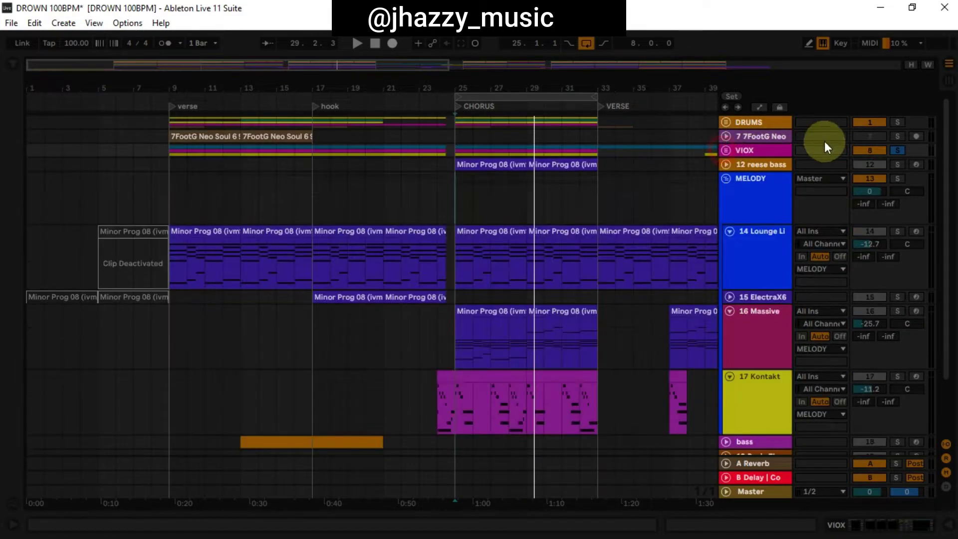
{"action": "left_click", "coordinate": [896, 178]}
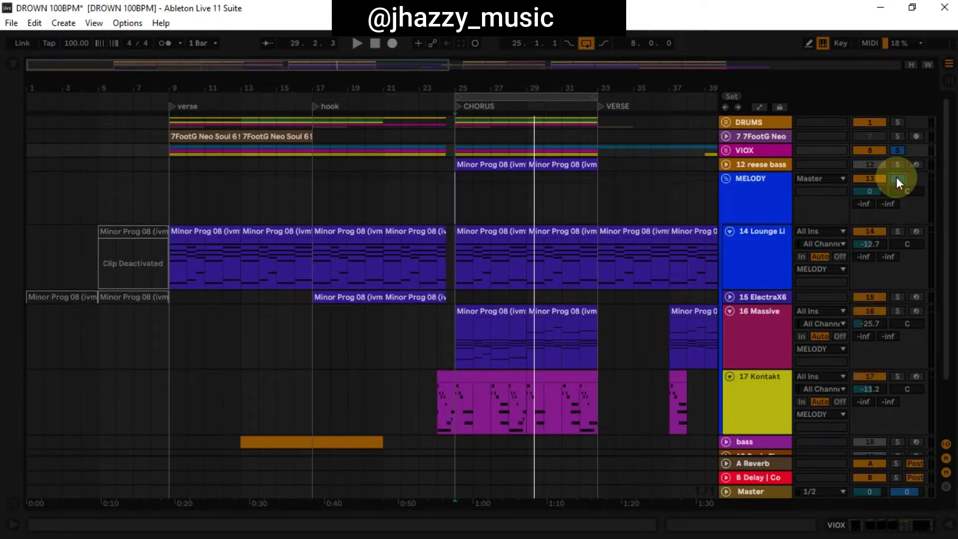
{"action": "key", "text": "space"}
{"action": "left_click", "coordinate": [726, 178]}
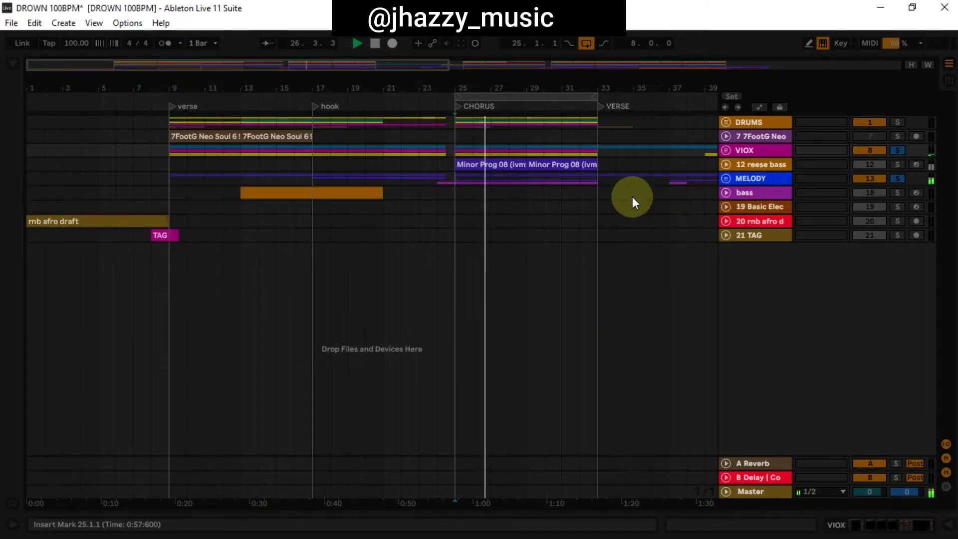
{"action": "left_click_drag", "start_coordinate": [427, 65], "coordinate": [780, 69]}
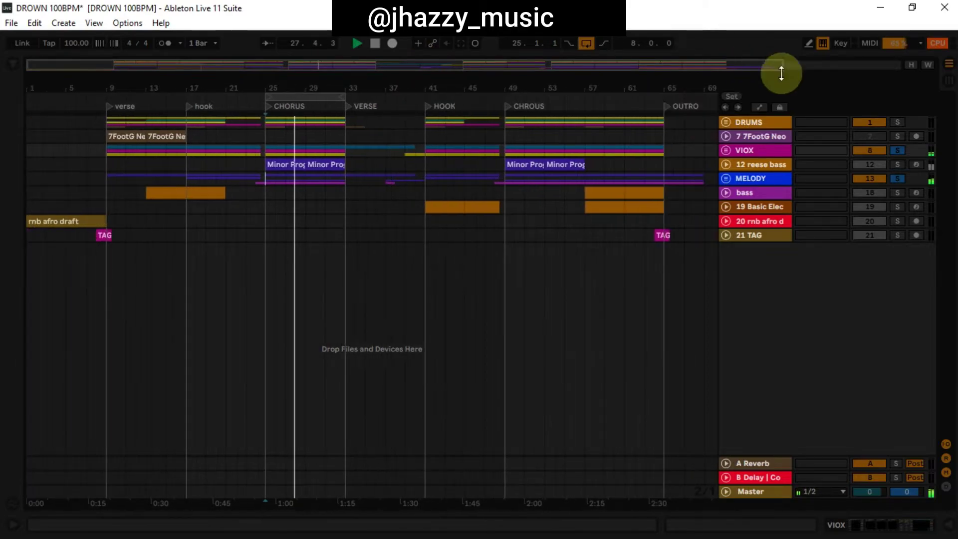
Step: Solo the DRUMS group together with VIOX and MELODY during chorus playback, keeping the first part of the arrangement in view
{"action": "left_click", "coordinate": [898, 122]}
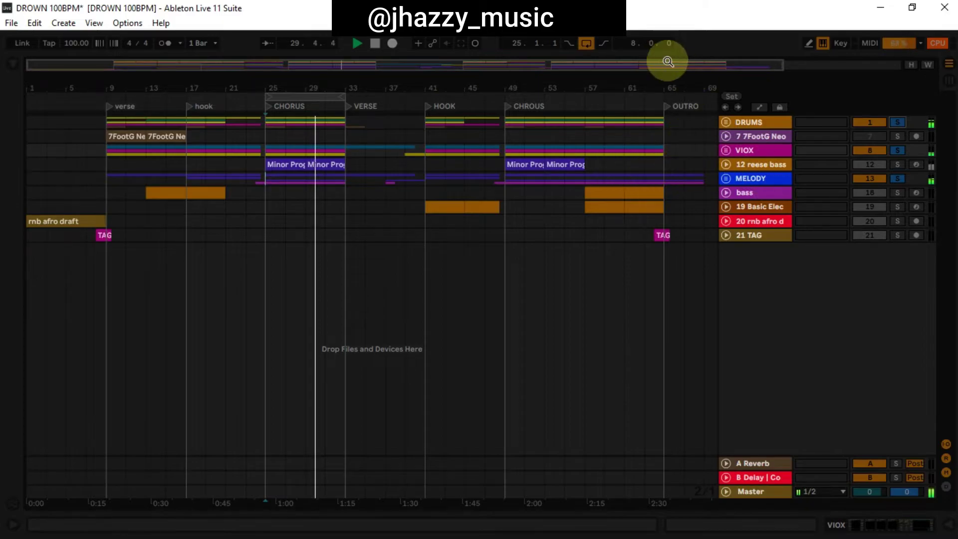
{"action": "left_click_drag", "start_coordinate": [667, 61], "coordinate": [490, 61]}
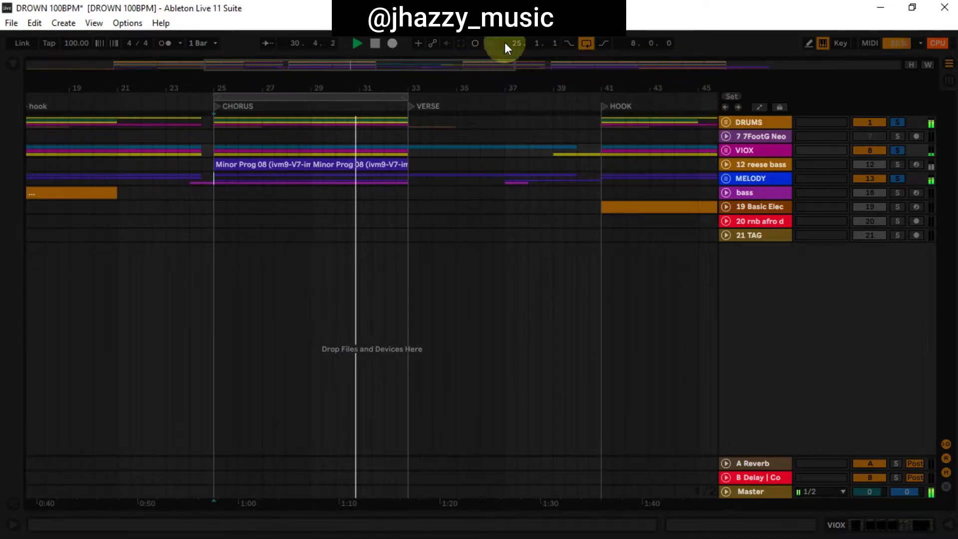
{"action": "left_click", "coordinate": [441, 62]}
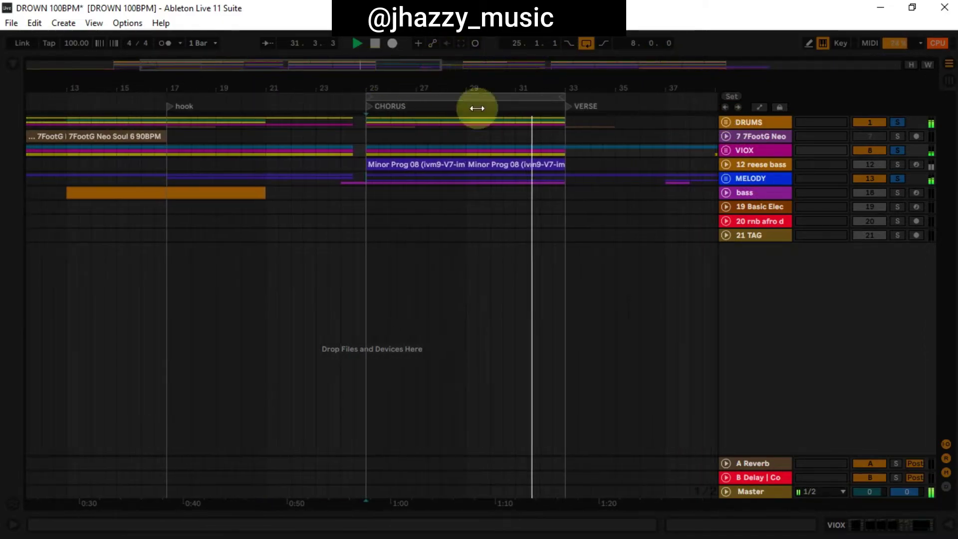
{"action": "left_click_drag", "start_coordinate": [413, 66], "coordinate": [561, 154]}
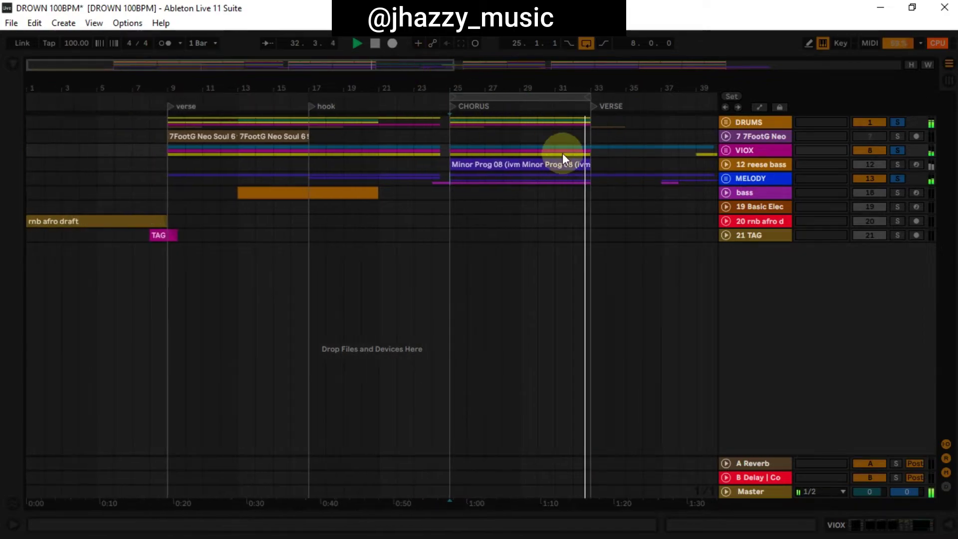
Step: Unfold the bass track and place the playback start at bar 13, at the beginning of its first clip
{"action": "left_click", "coordinate": [724, 193]}
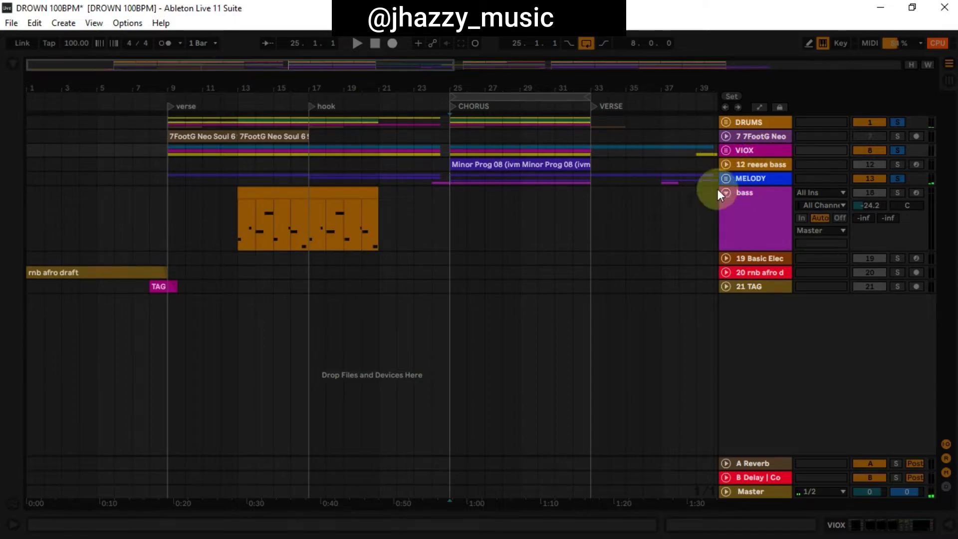
{"action": "left_click_drag", "start_coordinate": [402, 64], "coordinate": [396, 187]}
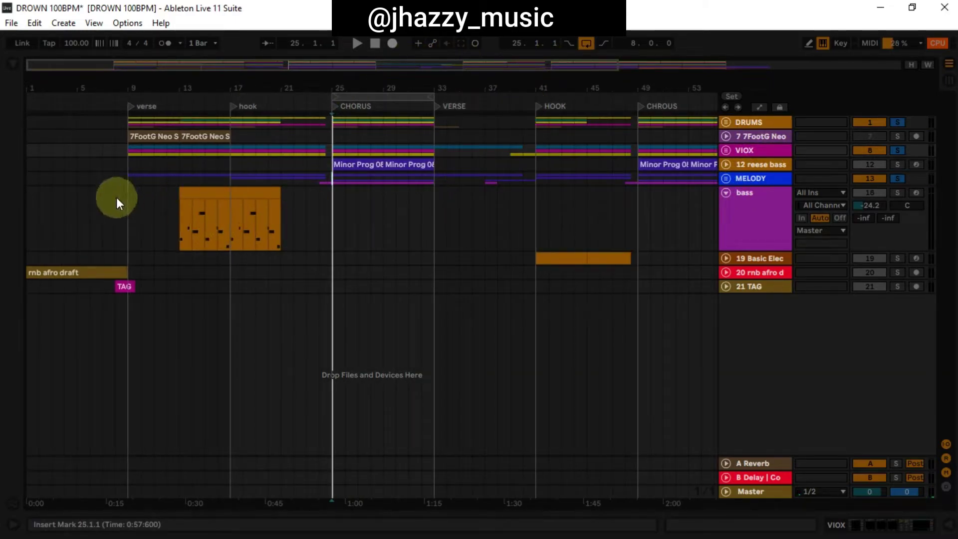
{"action": "left_click", "coordinate": [179, 222]}
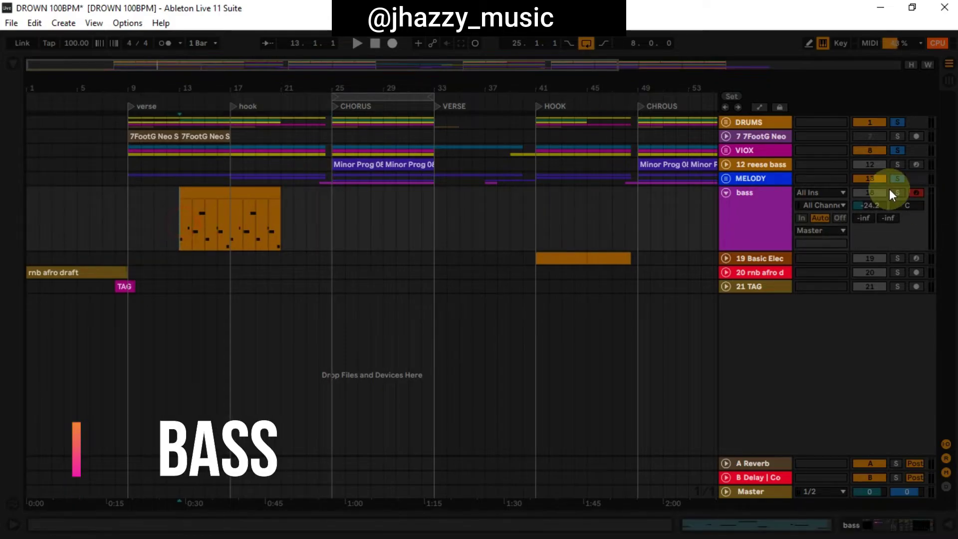
Step: Play the bass track soloed and inspect its Massive, BASS FATTER and Compressor devices before hiding the device chain
{"action": "left_click", "coordinate": [893, 194]}
{"action": "key", "text": "space"}
{"action": "double_click", "coordinate": [754, 216]}
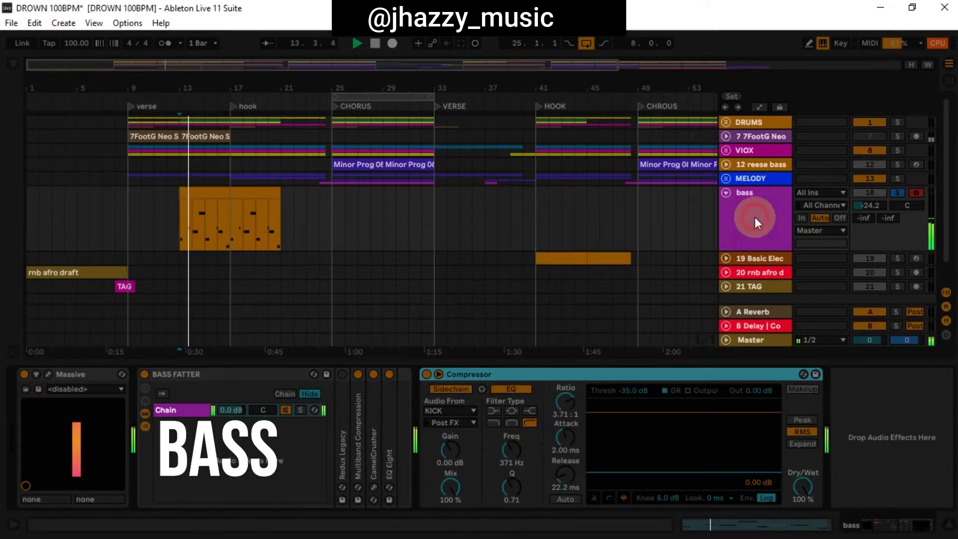
{"action": "double_click", "coordinate": [487, 363]}
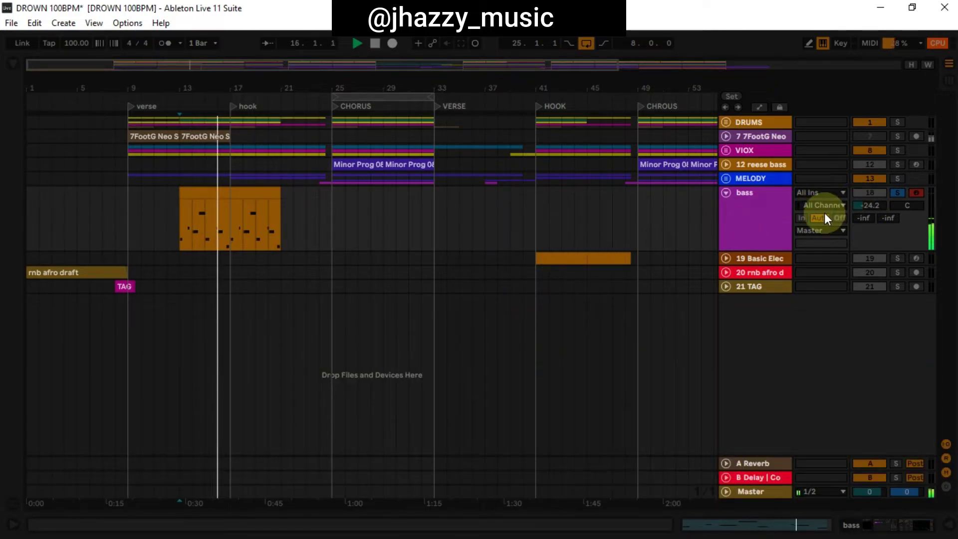
Step: Unsolo the bass track and replay from bar 13 to hear it in the full mix
{"action": "left_click", "coordinate": [898, 192]}
{"action": "key", "text": "space"}
{"action": "key", "text": "space"}
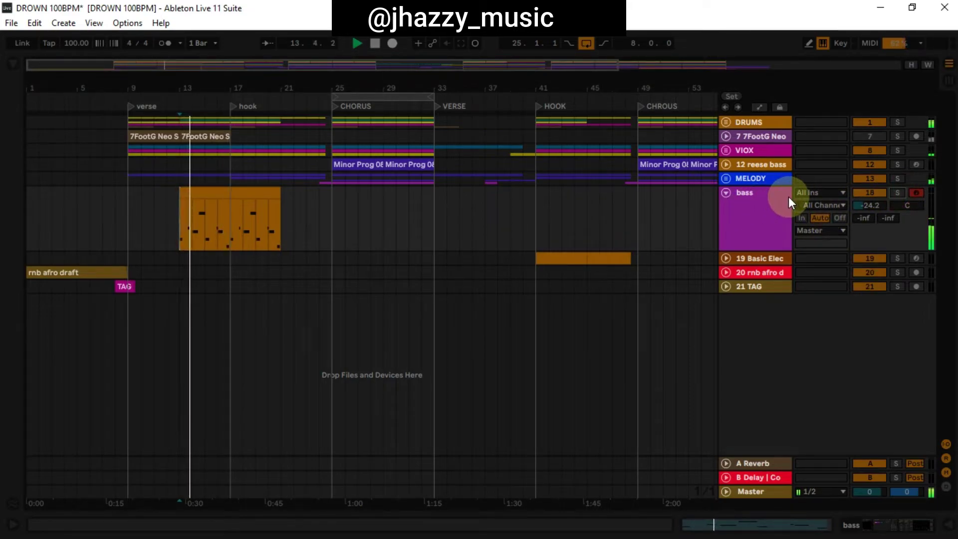
Step: Unfold the MELODY group and look over its track clips in relation to the bass clip
{"action": "left_click", "coordinate": [726, 178]}
{"action": "scroll", "coordinate": [398, 284], "scroll_direction": "down", "scroll_amount": 4}
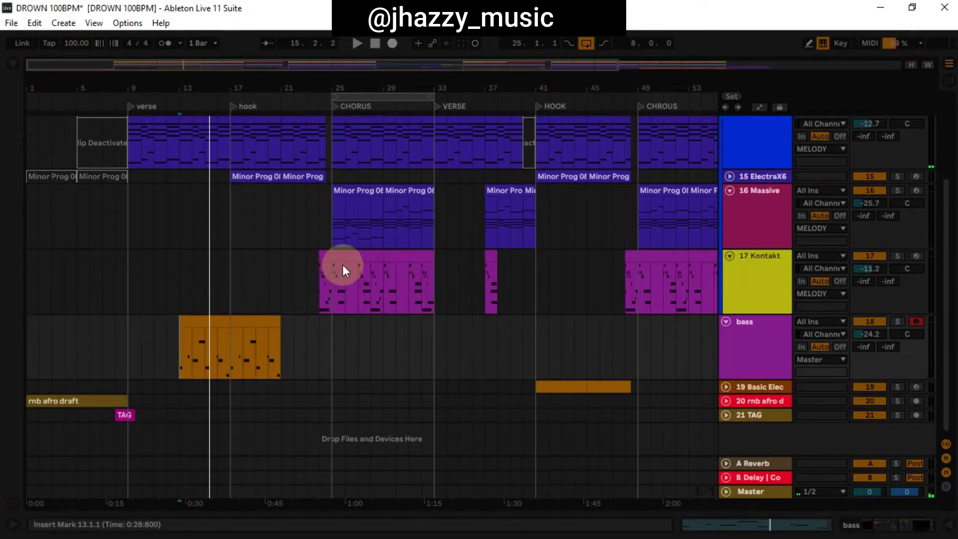
{"action": "scroll", "coordinate": [345, 267], "scroll_direction": "up", "scroll_amount": 3}
{"action": "scroll", "coordinate": [348, 268], "scroll_direction": "up", "scroll_amount": 1}
{"action": "scroll", "coordinate": [348, 267], "scroll_direction": "down", "scroll_amount": 4}
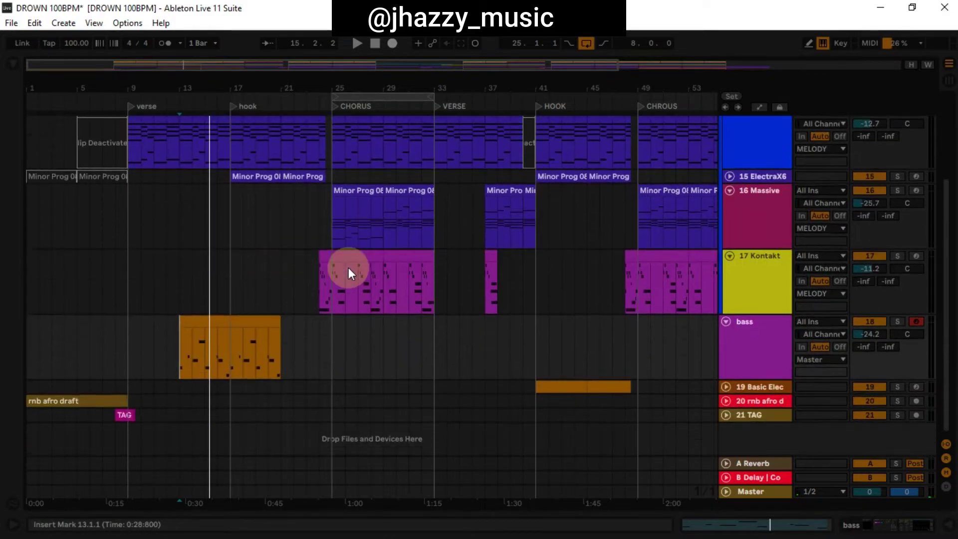
Step: Play the chorus from bar 25 with 12 reese bass soloed and unfolded, and review its device chain before hiding it
{"action": "left_click", "coordinate": [333, 325]}
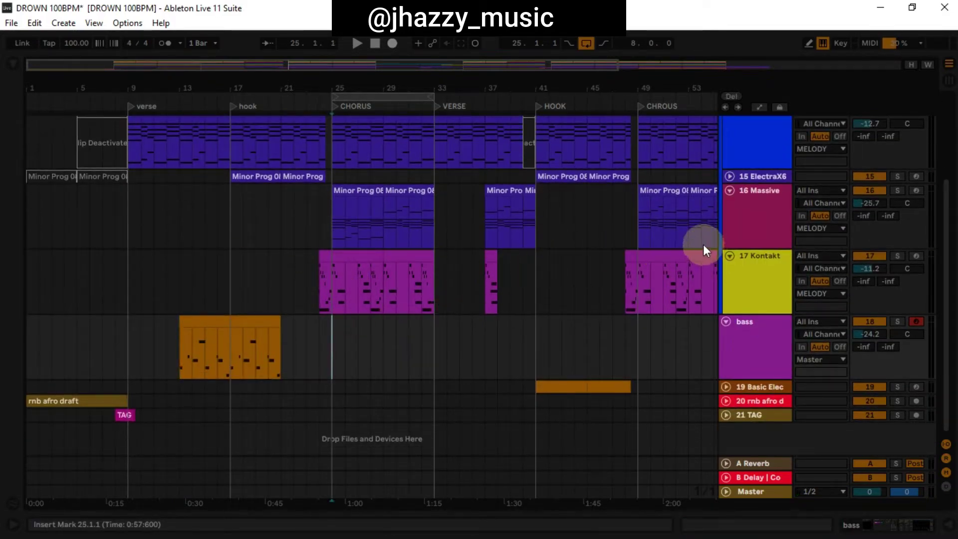
{"action": "key", "text": "space"}
{"action": "scroll", "coordinate": [640, 263], "scroll_direction": "up", "scroll_amount": 5}
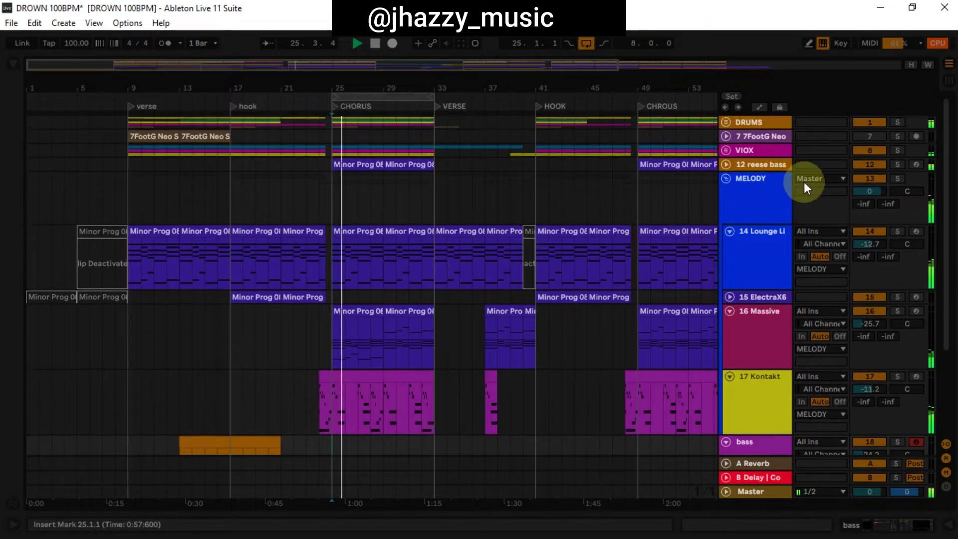
{"action": "left_click", "coordinate": [896, 164]}
{"action": "left_click", "coordinate": [726, 166]}
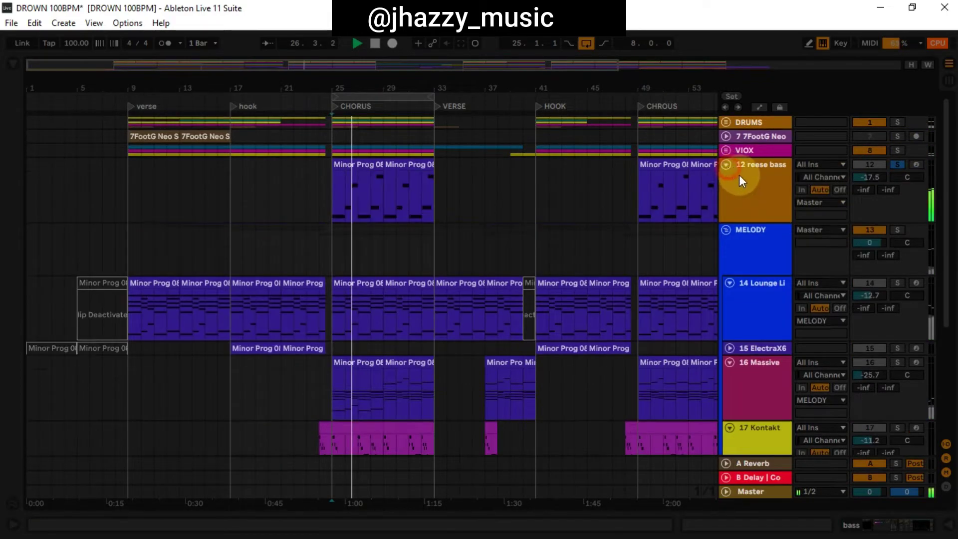
{"action": "double_click", "coordinate": [747, 187]}
{"action": "left_click", "coordinate": [602, 363]}
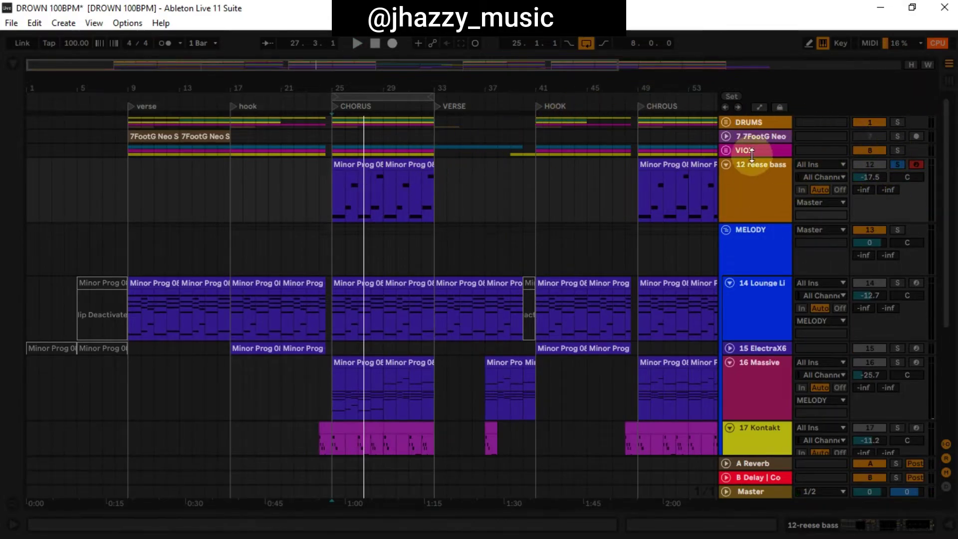
Step: Replay the chorus with 12 reese bass unsoloed, and fold that track and the MELODY group to overview the whole arrangement
{"action": "key", "text": "space"}
{"action": "left_click", "coordinate": [897, 165]}
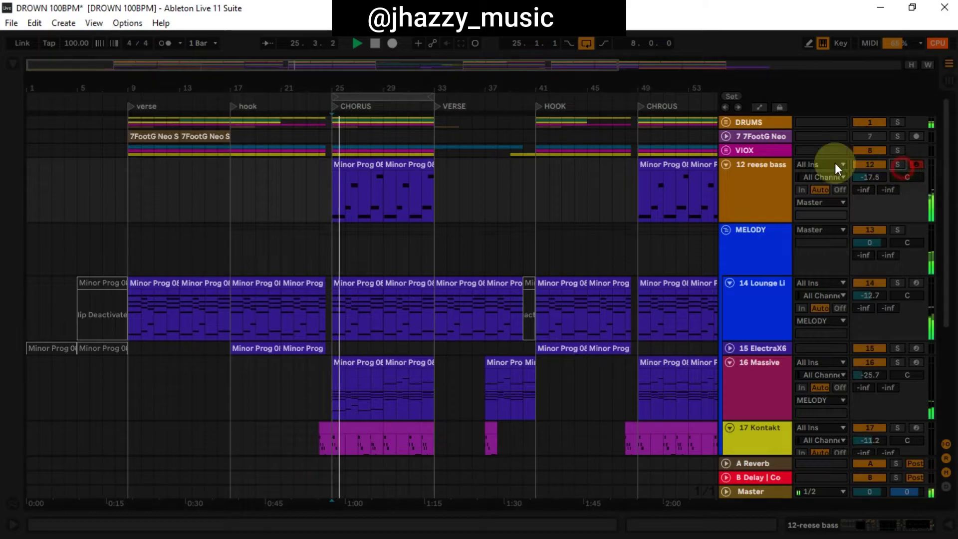
{"action": "scroll", "coordinate": [648, 140], "scroll_direction": "down", "scroll_amount": 2}
{"action": "left_click", "coordinate": [726, 135]}
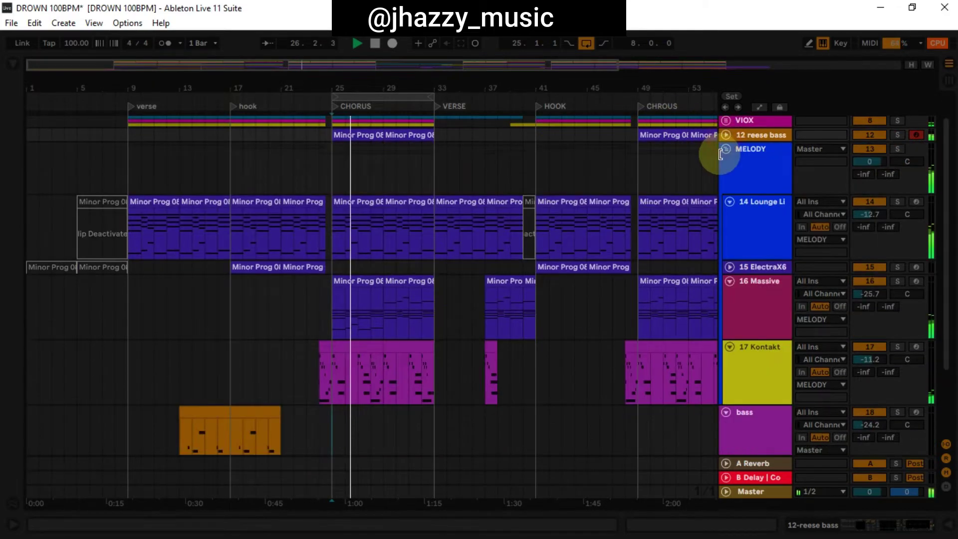
{"action": "left_click", "coordinate": [726, 149]}
{"action": "left_click_drag", "start_coordinate": [486, 70], "coordinate": [638, 71]}
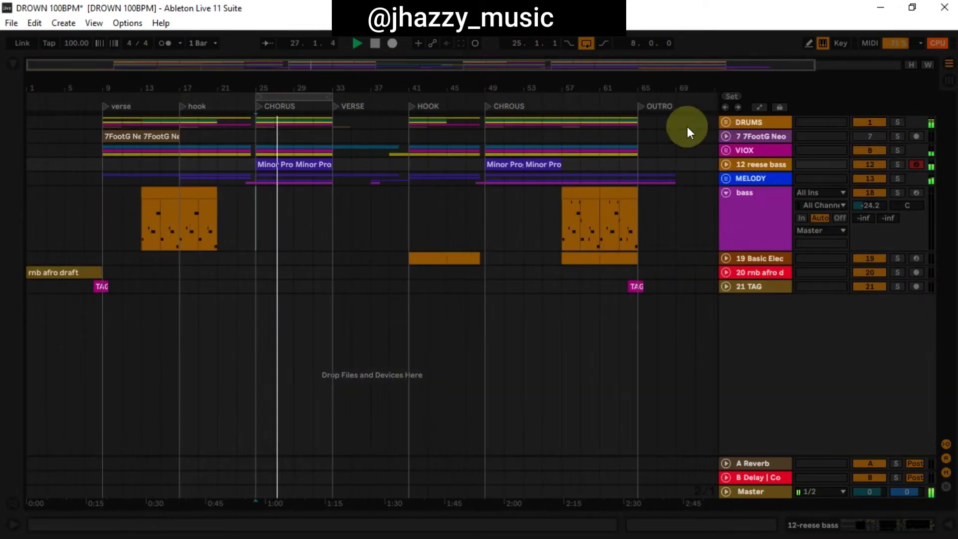
Step: Unfold the 19 Basic Elec track, stop playback and place the start at bar 41, at the HOOK
{"action": "left_click", "coordinate": [727, 258]}
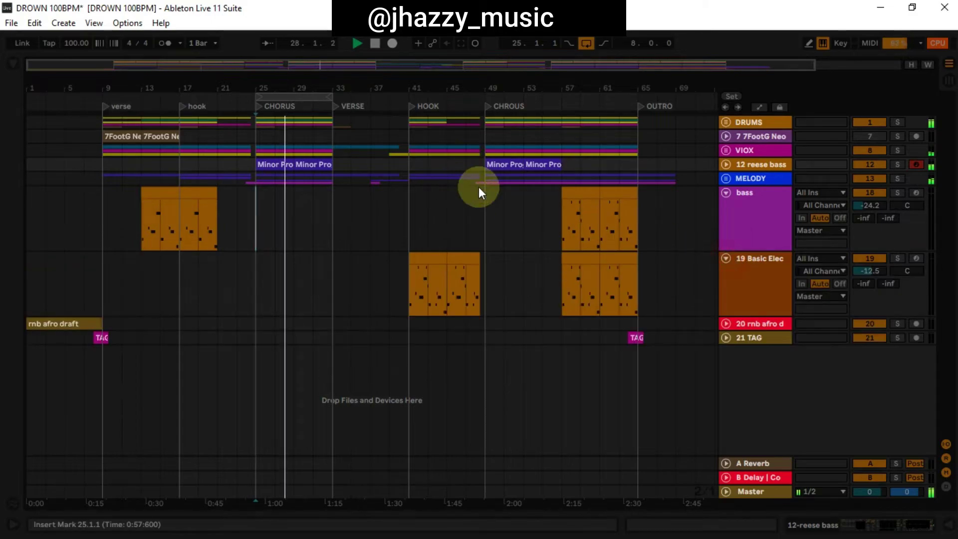
{"action": "left_click", "coordinate": [506, 161]}
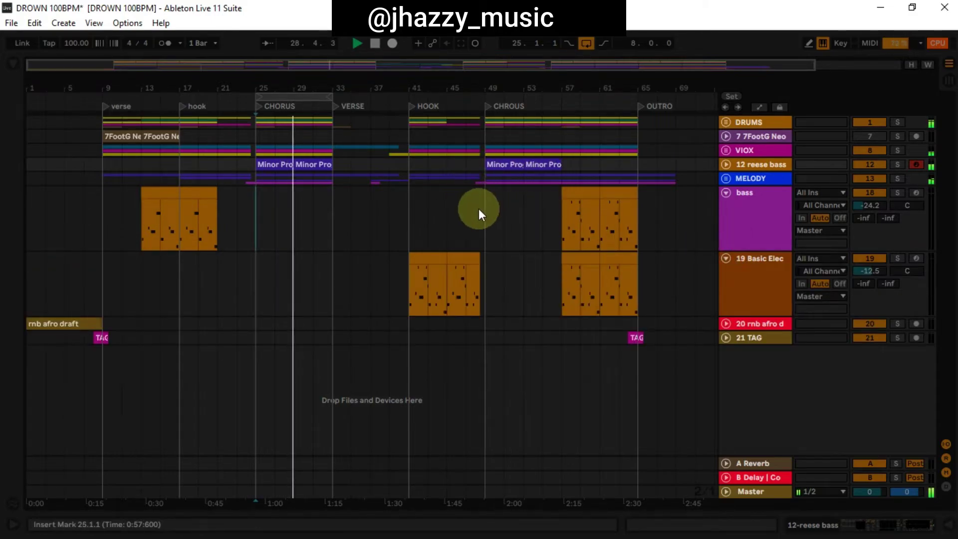
{"action": "key", "text": "space"}
{"action": "left_click", "coordinate": [406, 215]}
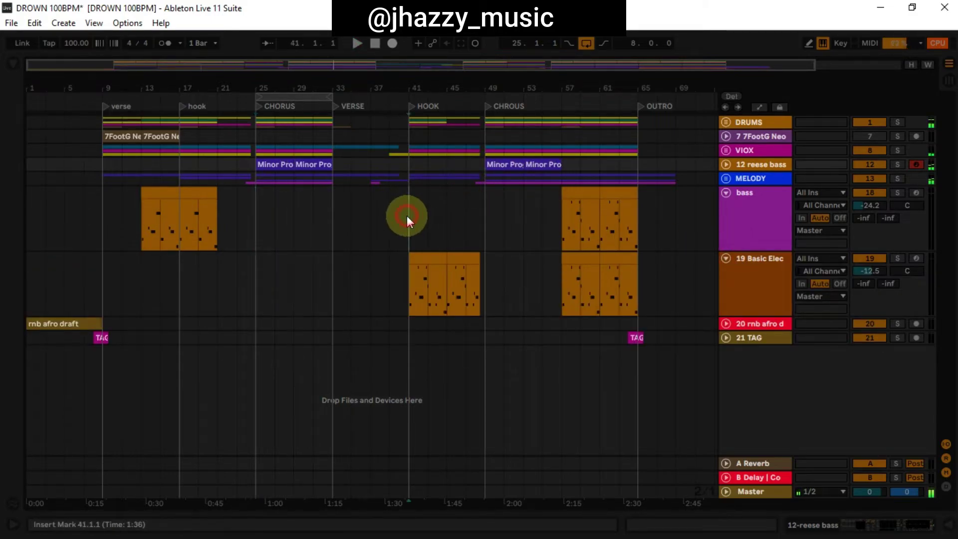
Step: Play 19 Basic Elec soloed with its devices shown, then unsolo it for the full mix and hide the devices
{"action": "left_click", "coordinate": [902, 259]}
{"action": "double_click", "coordinate": [753, 267]}
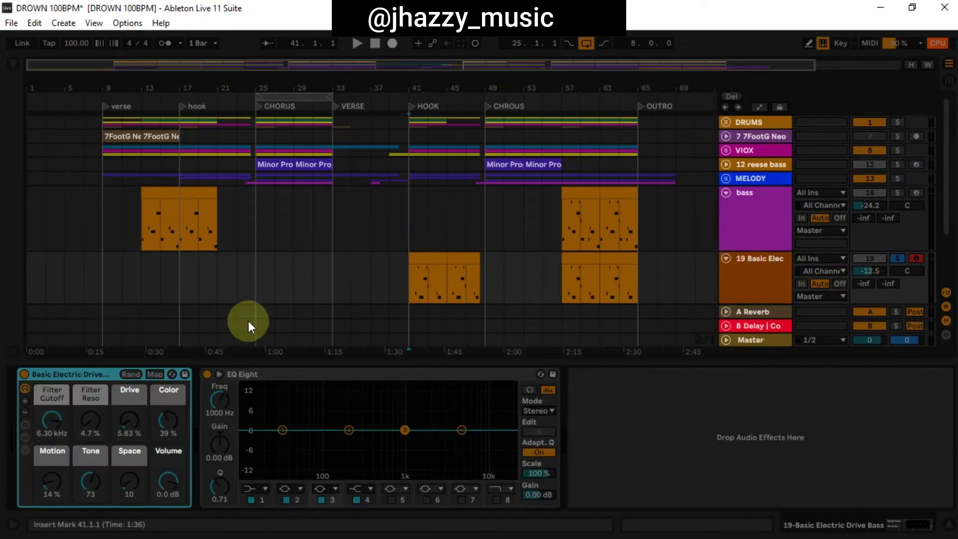
{"action": "key", "text": "space"}
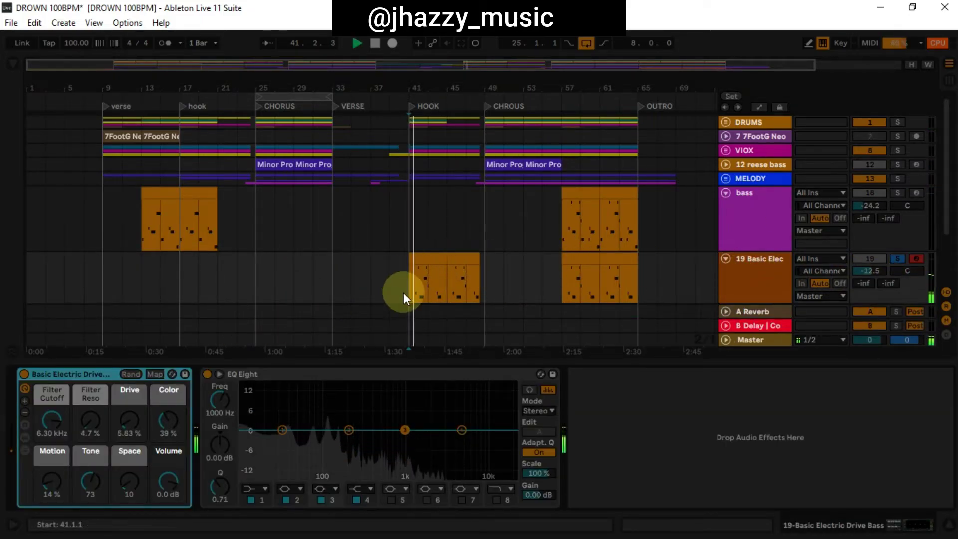
{"action": "left_click", "coordinate": [896, 258]}
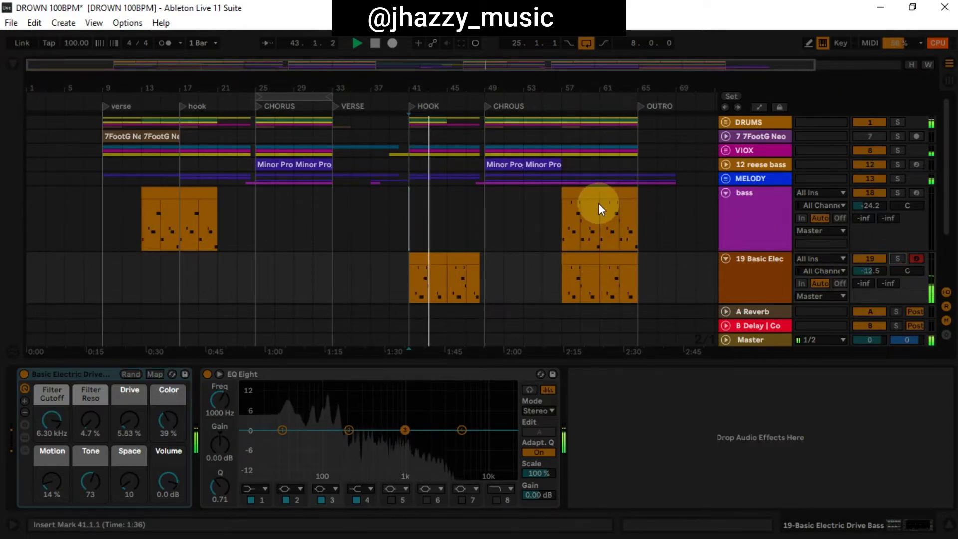
{"action": "left_click", "coordinate": [519, 363]}
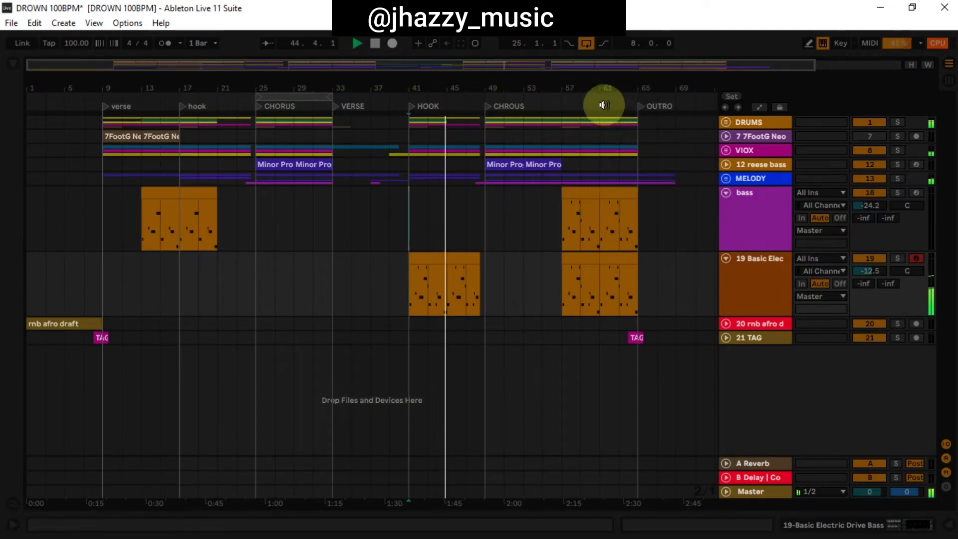
Step: Unfold the MELODY group, solo and unfold its 15 ElectraX64 track, and place the playback start at bar 41
{"action": "left_click", "coordinate": [726, 178]}
{"action": "scroll", "coordinate": [555, 188], "scroll_direction": "down", "scroll_amount": 2}
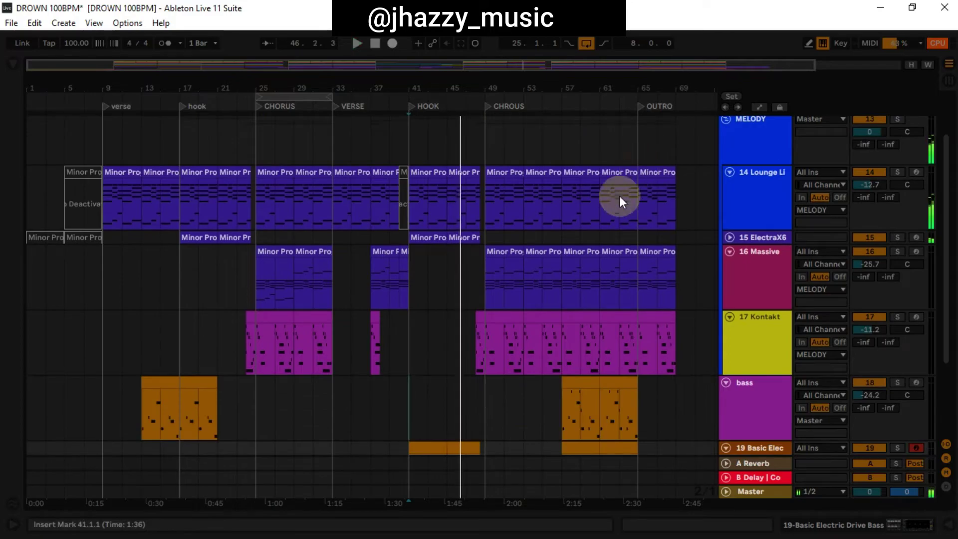
{"action": "left_click", "coordinate": [902, 238]}
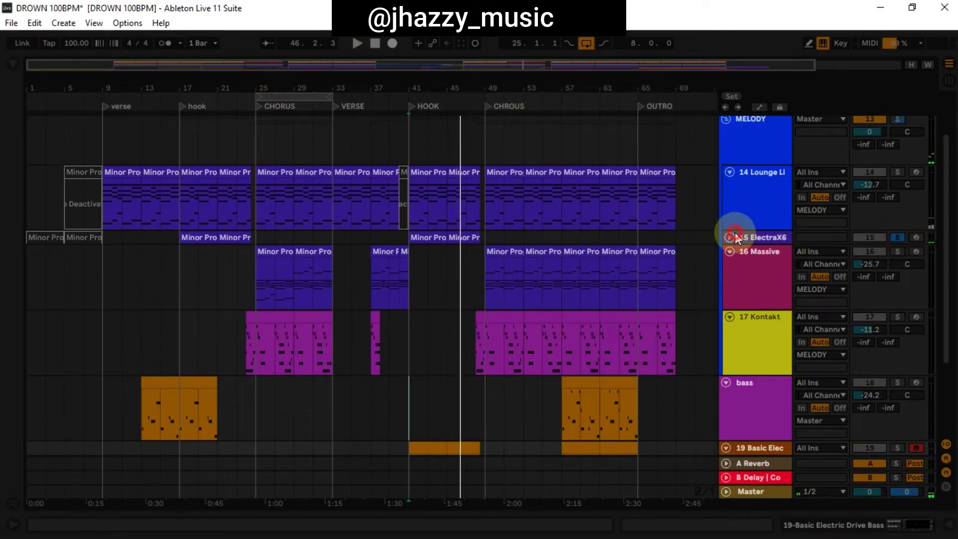
{"action": "left_click", "coordinate": [735, 232]}
{"action": "left_click", "coordinate": [425, 252]}
{"action": "left_click", "coordinate": [411, 264]}
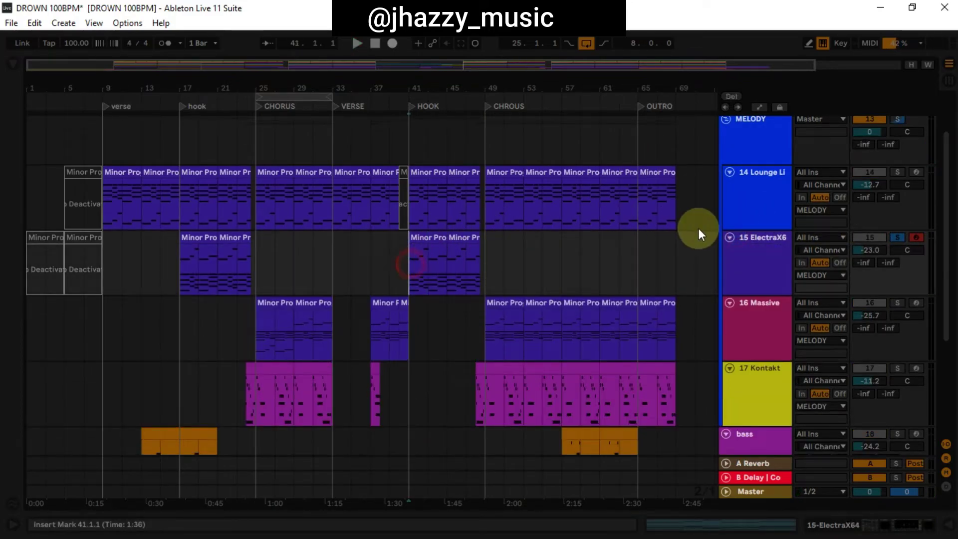
Step: Play 15 ElectraX64 from the HOOK, compare it with its Arpeggiator off and on, then replay and hide its devices
{"action": "key", "text": "space"}
{"action": "left_click", "coordinate": [745, 250]}
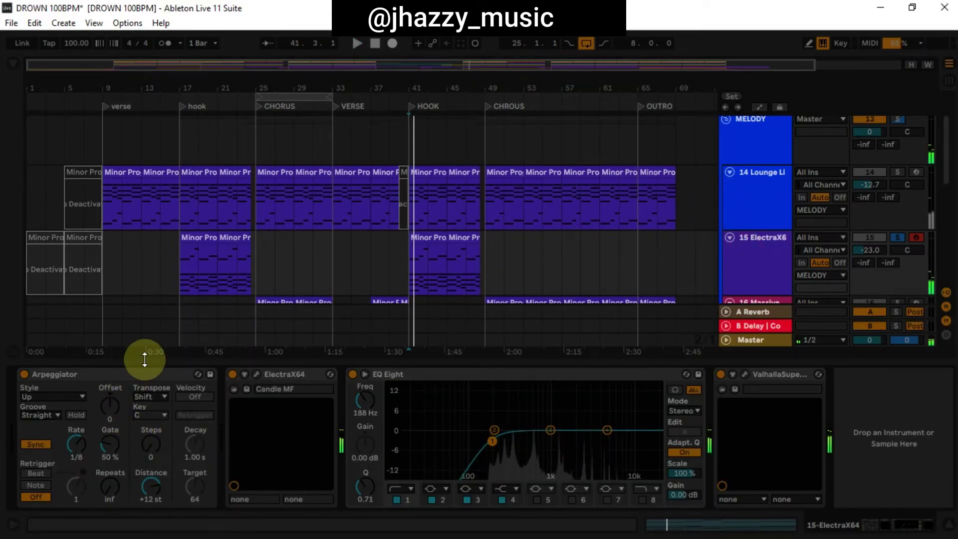
{"action": "left_click", "coordinate": [23, 374]}
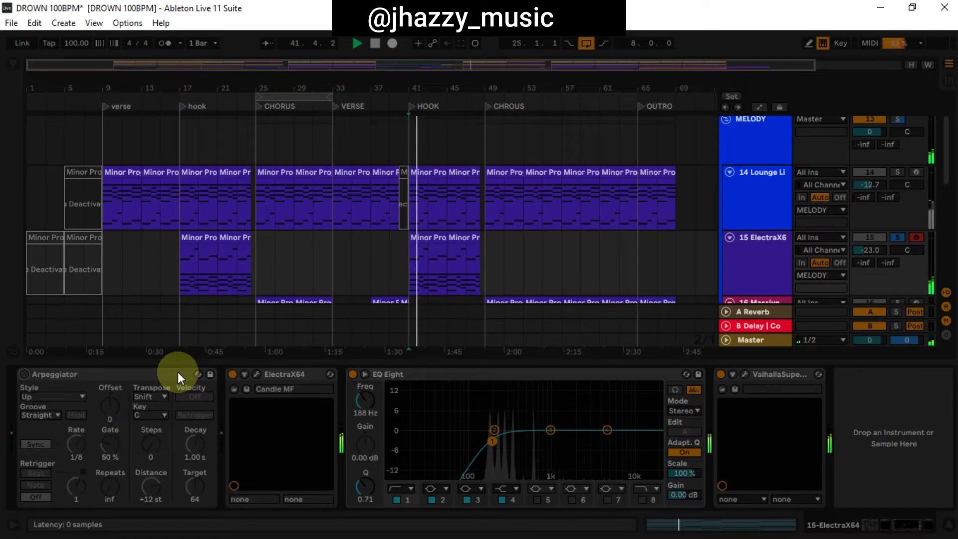
{"action": "key", "text": "ctrl+s"}
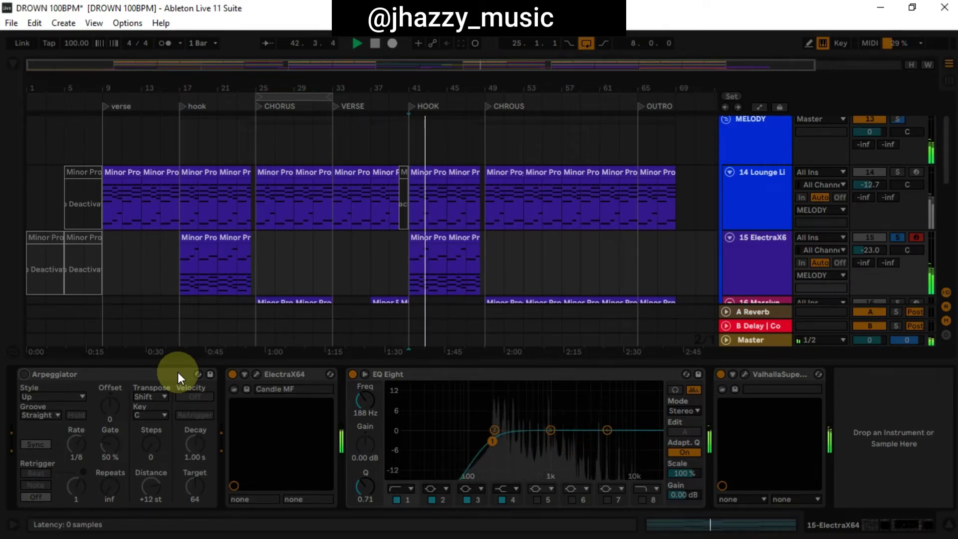
{"action": "left_click", "coordinate": [28, 379]}
{"action": "left_click", "coordinate": [24, 373]}
{"action": "key", "text": "space"}
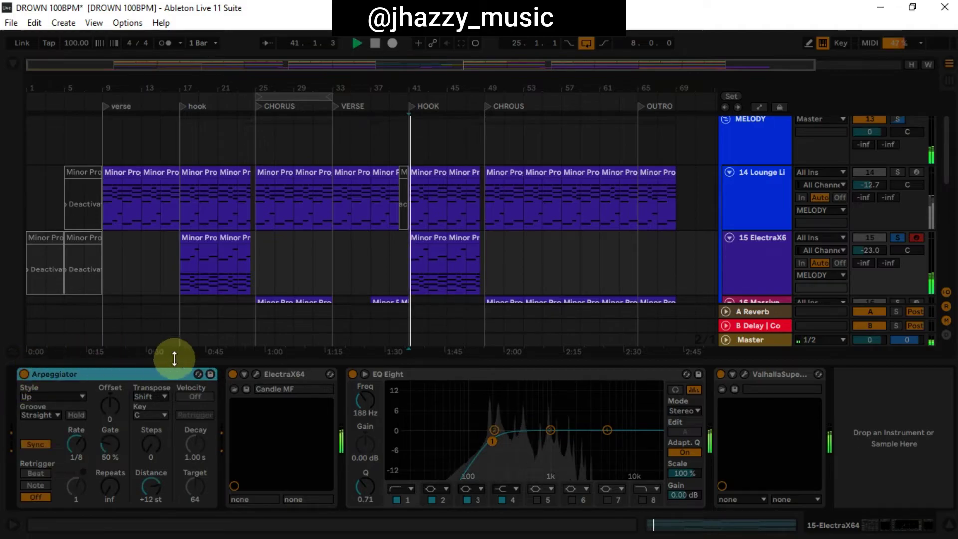
{"action": "left_click", "coordinate": [428, 364]}
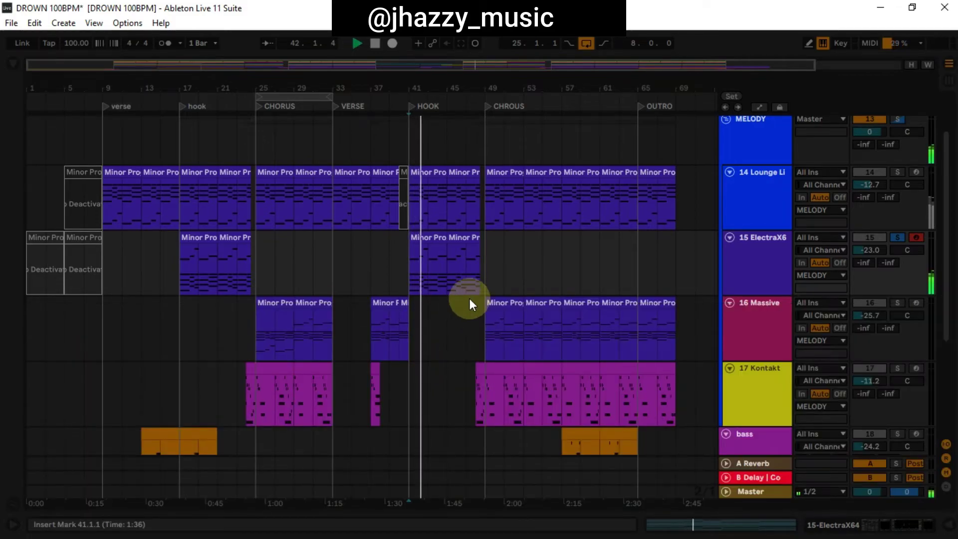
Step: Check the tracks around the HOOK, stop playback and unsolo the 15 ElectraX64 track
{"action": "scroll", "coordinate": [469, 299], "scroll_direction": "up", "scroll_amount": 2}
{"action": "scroll", "coordinate": [469, 298], "scroll_direction": "down", "scroll_amount": 3}
{"action": "scroll", "coordinate": [469, 299], "scroll_direction": "down", "scroll_amount": 5}
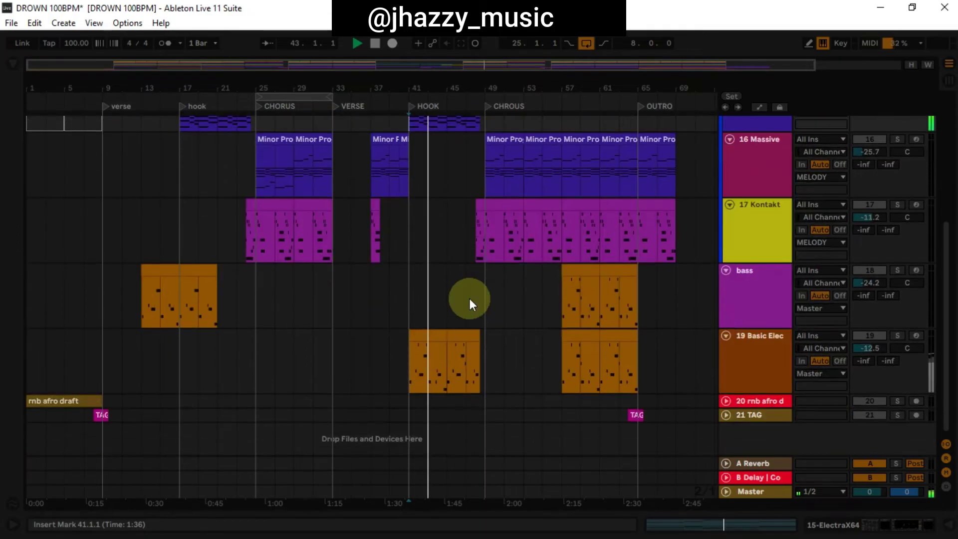
{"action": "scroll", "coordinate": [469, 299], "scroll_direction": "up", "scroll_amount": 4}
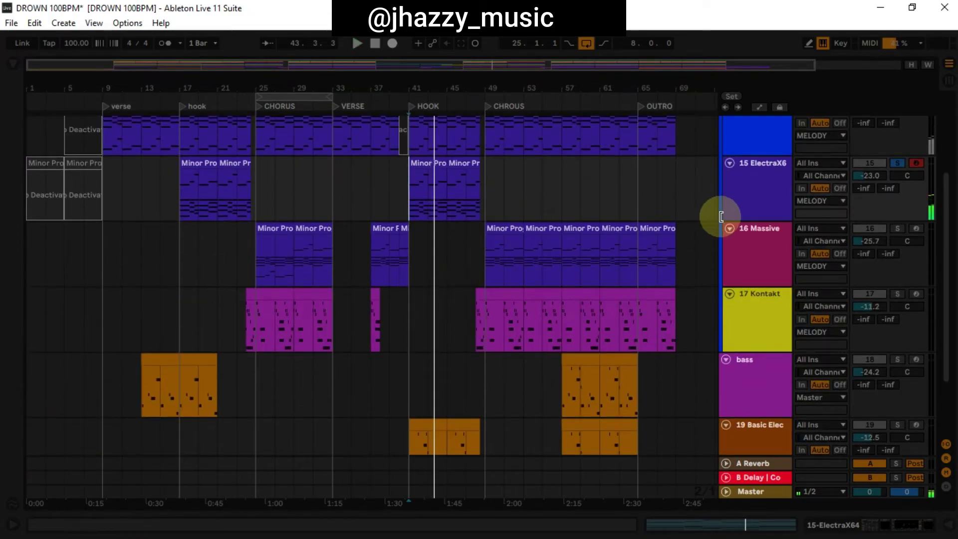
{"action": "scroll", "coordinate": [748, 210], "scroll_direction": "up", "scroll_amount": 3}
{"action": "left_click", "coordinate": [900, 223]}
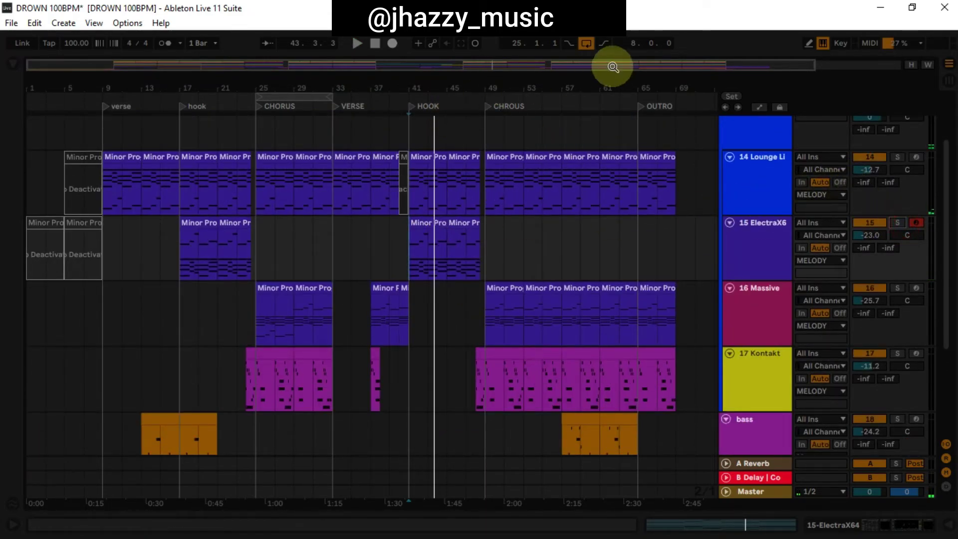
Step: Fold the MELODY group and play the full mix from the HOOK at bar 41 through to bar 57
{"action": "left_click_drag", "start_coordinate": [608, 68], "coordinate": [667, 66]}
{"action": "scroll", "coordinate": [706, 153], "scroll_direction": "up", "scroll_amount": 3}
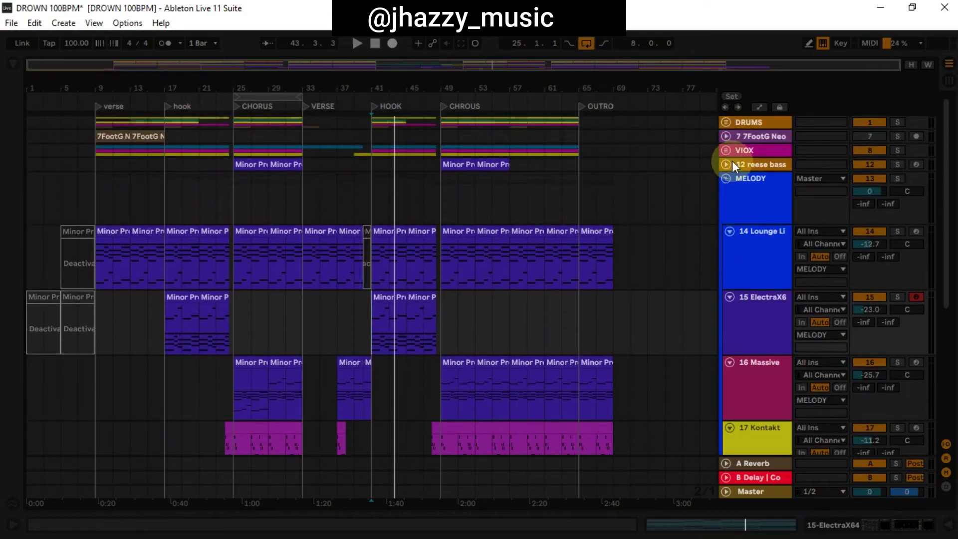
{"action": "left_click", "coordinate": [725, 178]}
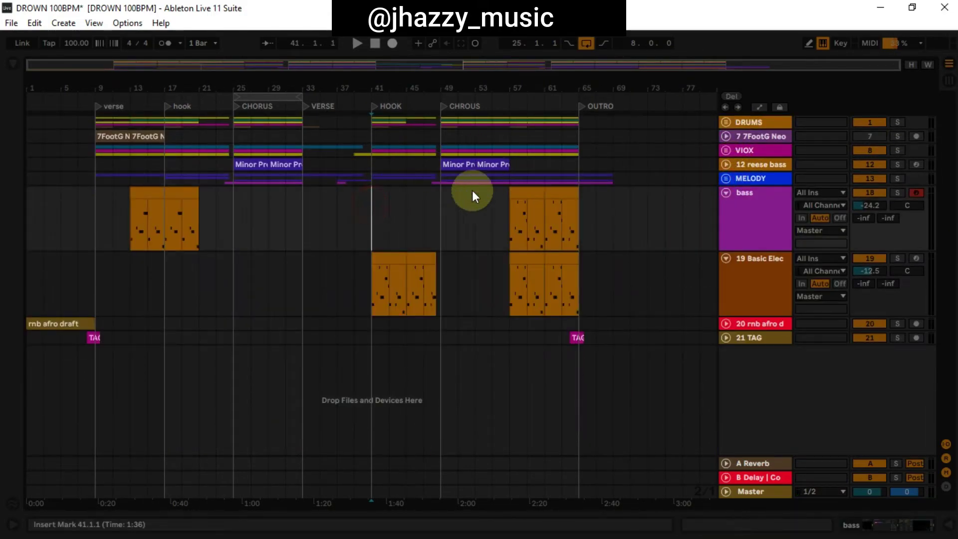
{"action": "key", "text": "space"}
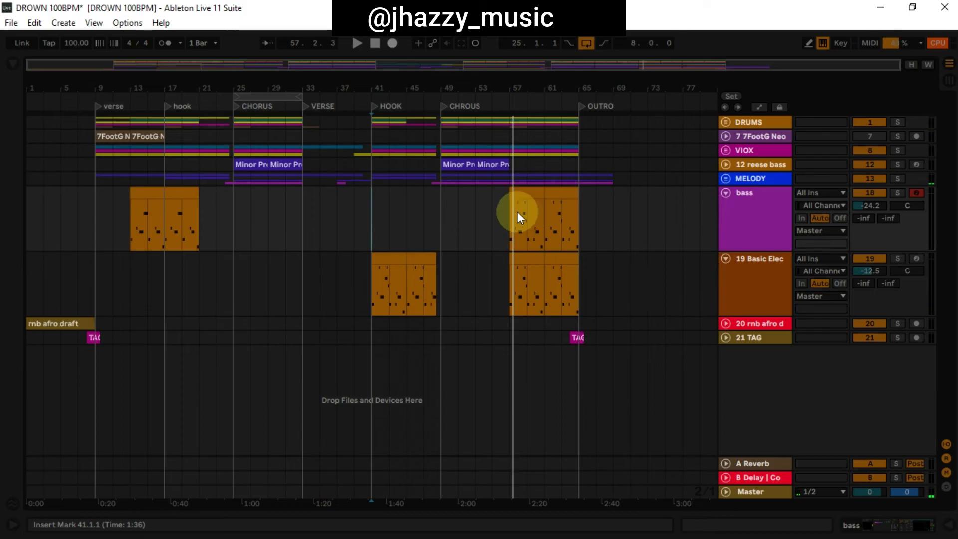
Step: Fold the bass and 19 Basic Elec tracks and turn off the arrangement loop
{"action": "left_click", "coordinate": [725, 193]}
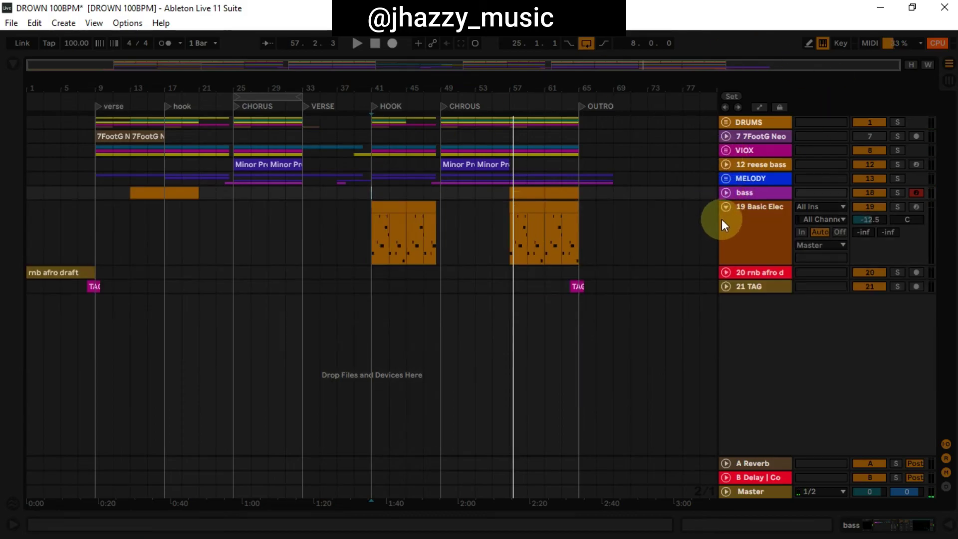
{"action": "left_click", "coordinate": [726, 206]}
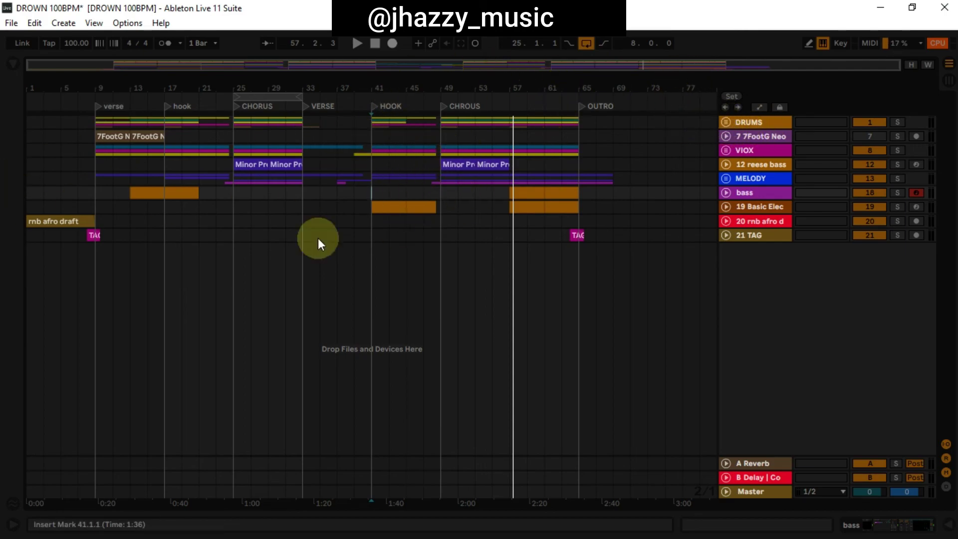
{"action": "left_click", "coordinate": [586, 43]}
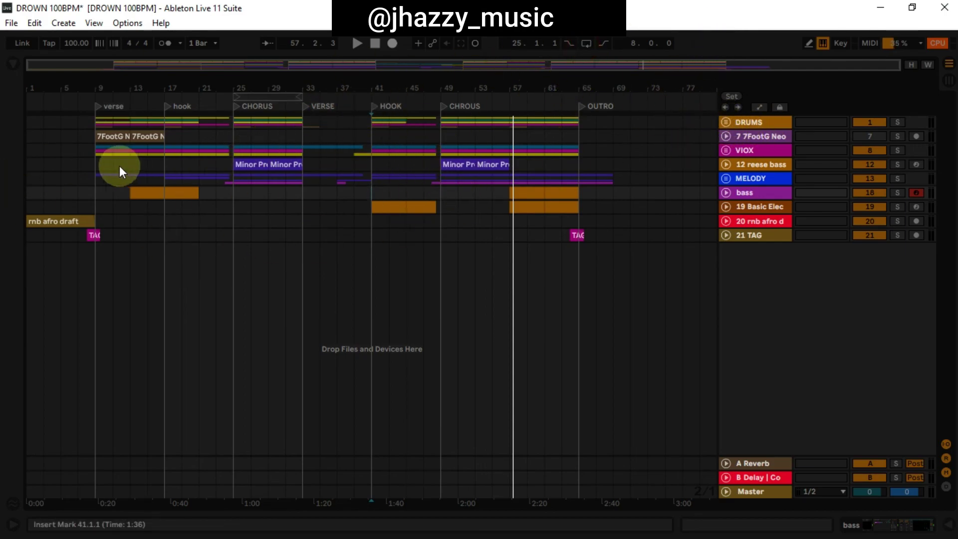
{"action": "left_click", "coordinate": [392, 104]}
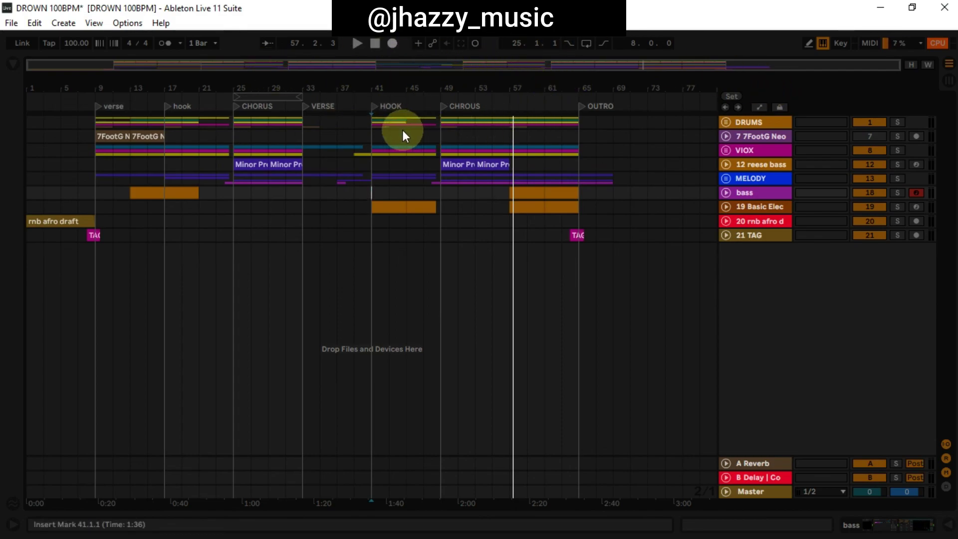